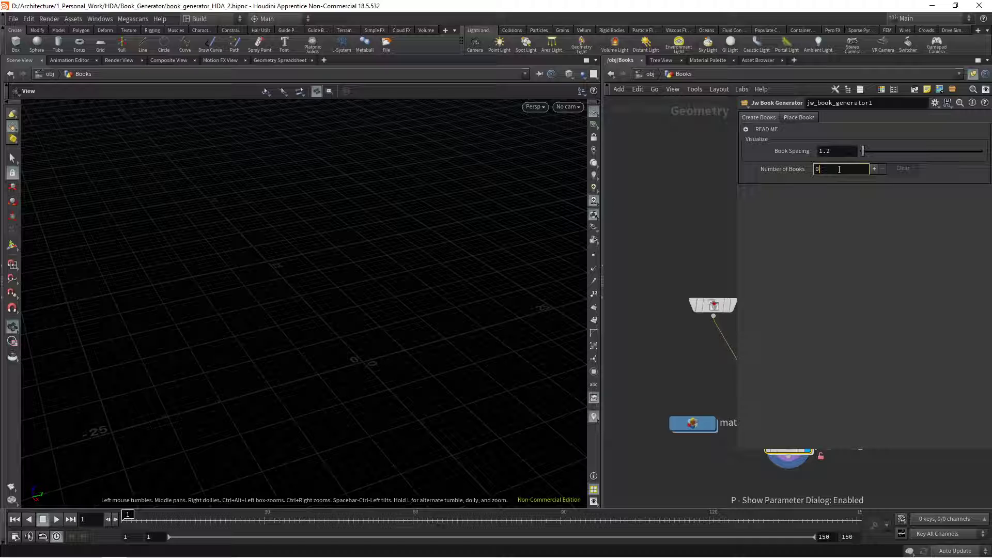
Set the number of books to 6, frame the generated books, and increase the count to 8.
{"action": "key", "text": "Return"}
{"action": "key", "text": "g"}
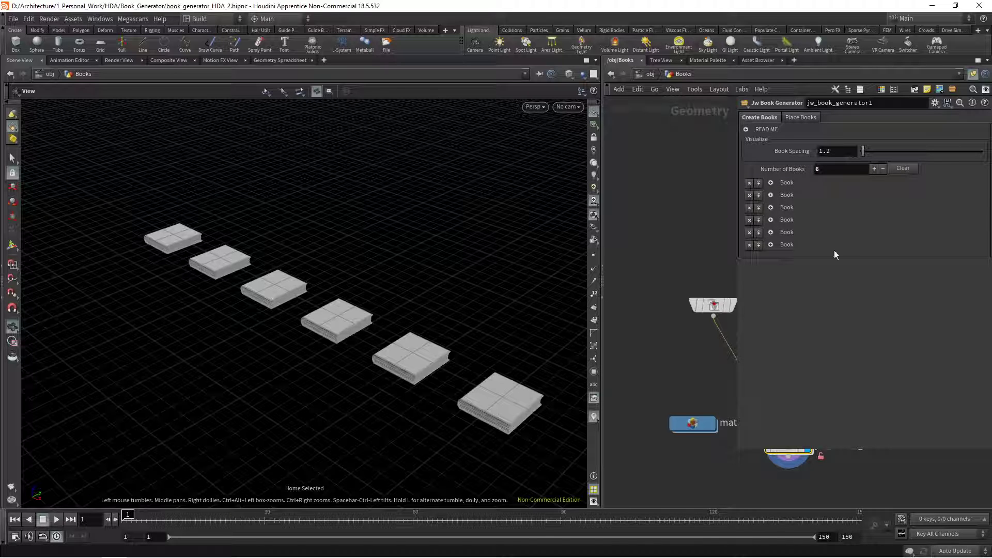
{"action": "left_click", "coordinate": [874, 169]}
{"action": "left_click", "coordinate": [874, 169]}
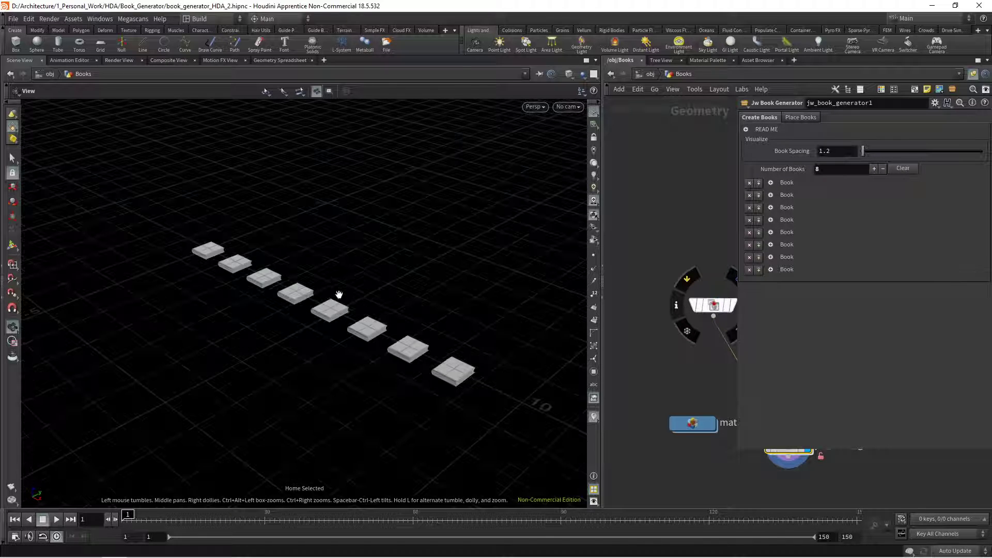
Set the book spacing to 1.27 and reduce the number of books to 5.
{"action": "left_click_drag", "start_coordinate": [863, 149], "coordinate": [807, 170]}
{"action": "type", "text": "6"}
{"action": "key", "text": "Return"}
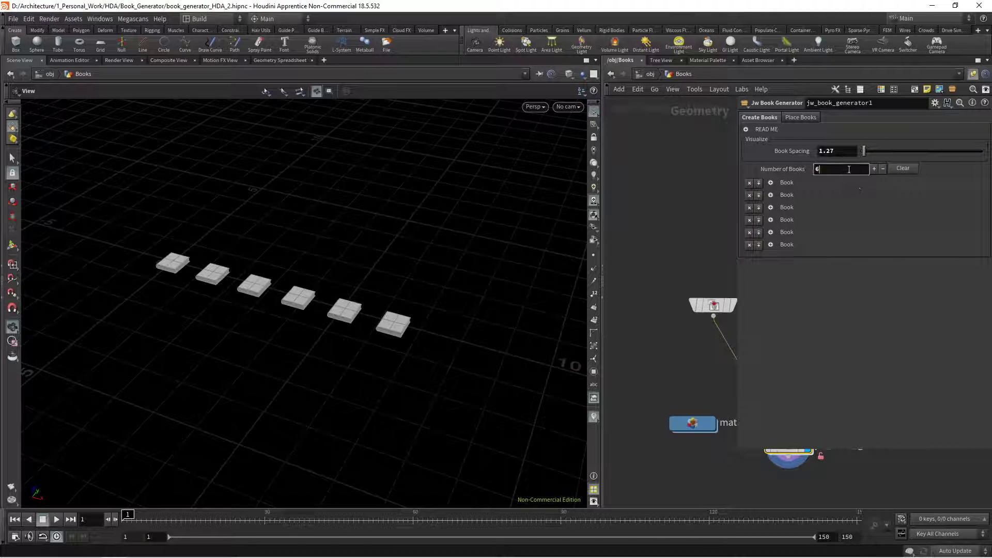
{"action": "key", "text": "Return"}
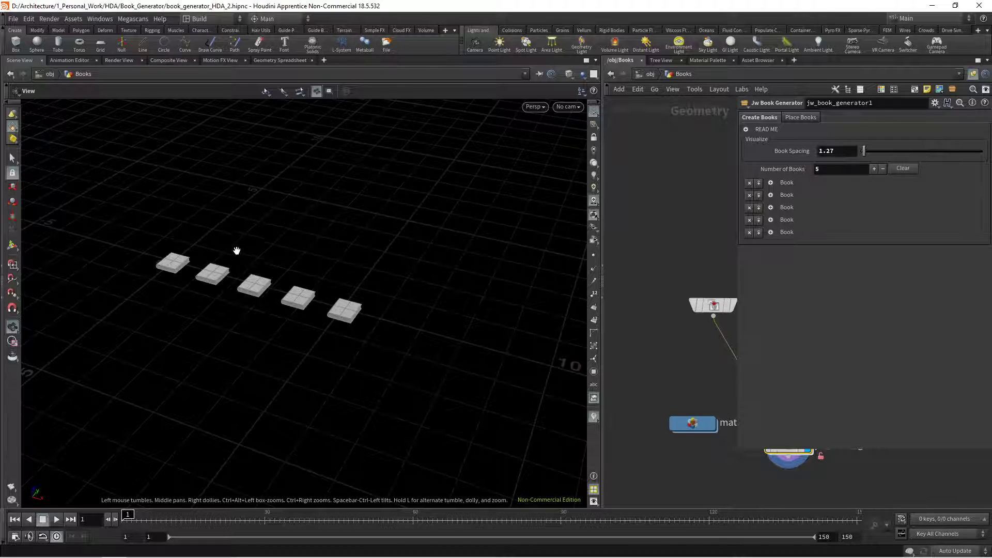
Expand the first book's parameters in the book generator.
{"action": "right_click_drag", "start_coordinate": [237, 250], "coordinate": [263, 277]}
{"action": "middle_click_drag", "start_coordinate": [339, 314], "coordinate": [368, 326]}
{"action": "right_click_drag", "start_coordinate": [312, 311], "coordinate": [390, 323]}
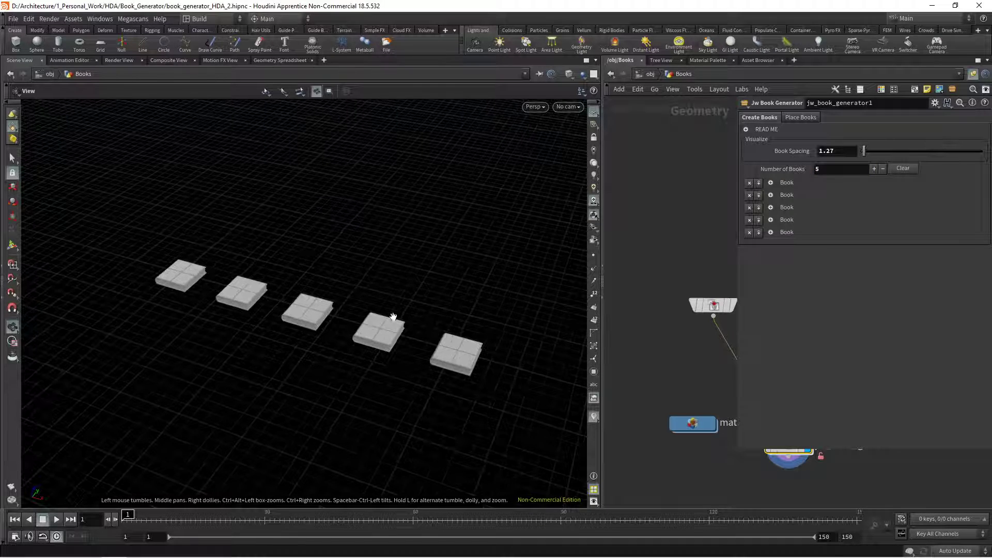
{"action": "left_click", "coordinate": [772, 182]}
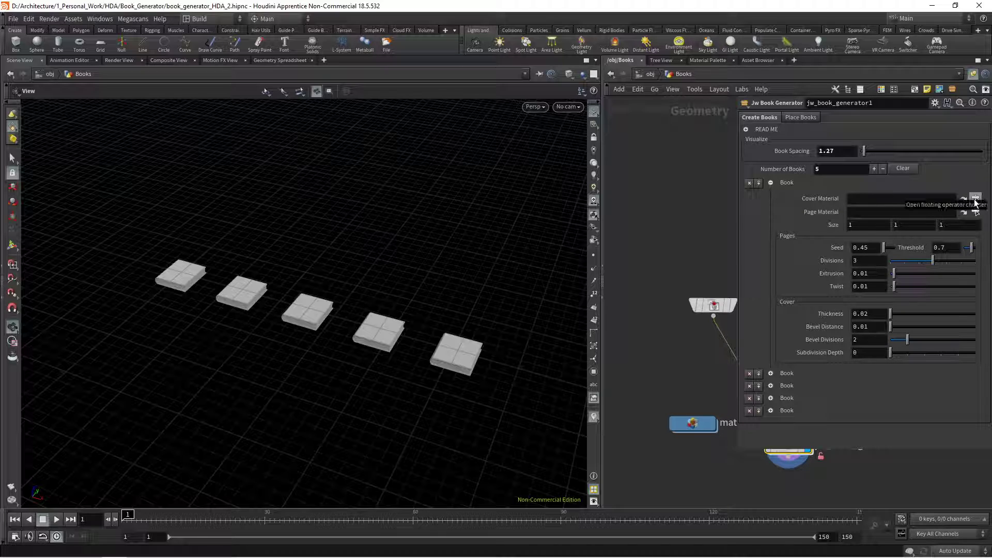
Examine the textured grid1 object at the object level and return inside the Books geometry.
{"action": "key", "text": "p"}
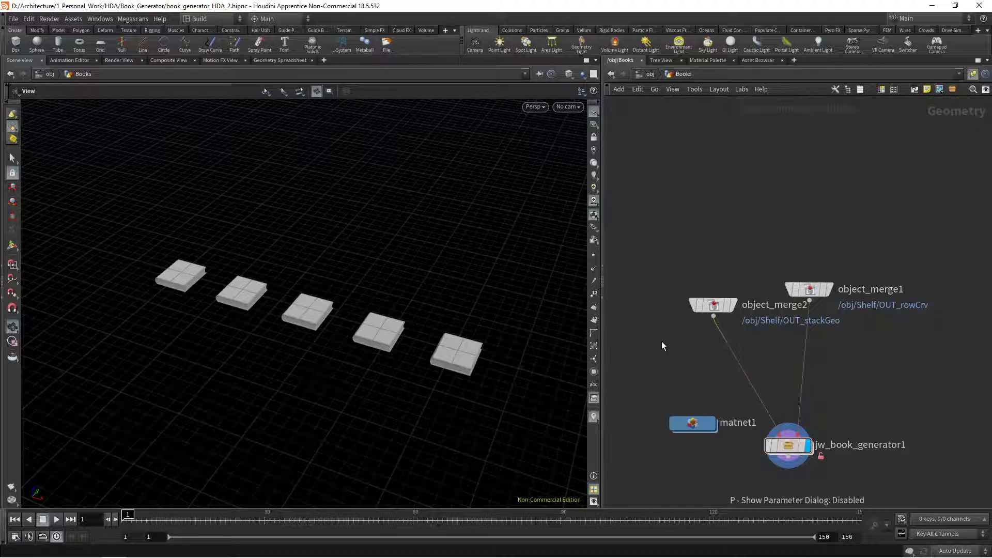
{"action": "key", "text": "u"}
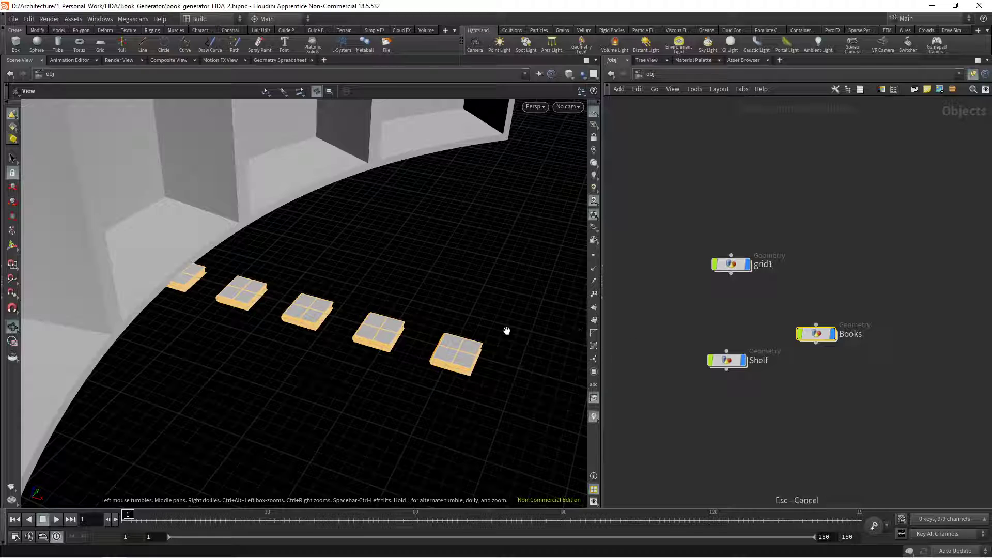
{"action": "left_click_drag", "start_coordinate": [508, 330], "coordinate": [462, 326]}
{"action": "left_click", "coordinate": [742, 265]}
{"action": "key", "text": "space+g"}
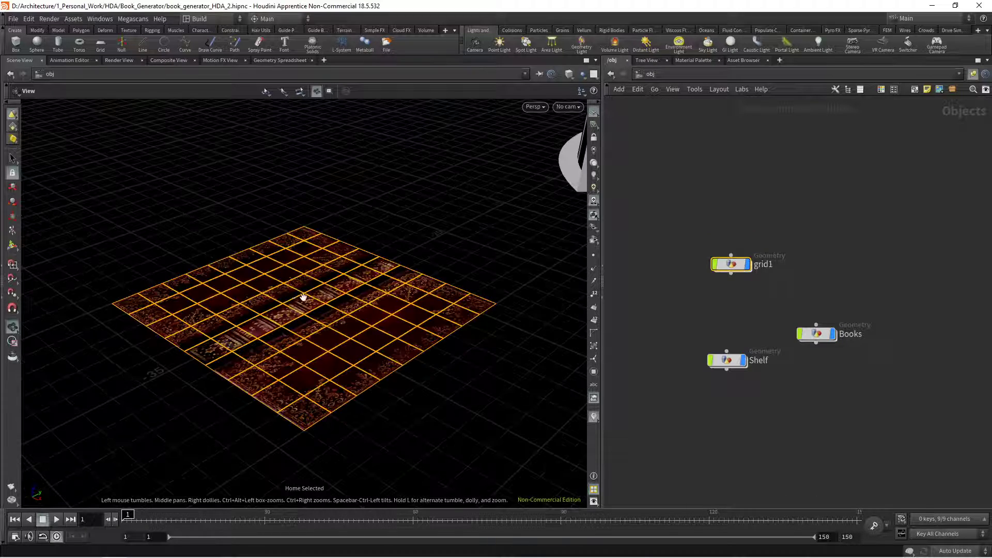
{"action": "left_click_drag", "start_coordinate": [319, 305], "coordinate": [512, 290]}
{"action": "left_click", "coordinate": [656, 281]}
{"action": "double_click", "coordinate": [828, 336]}
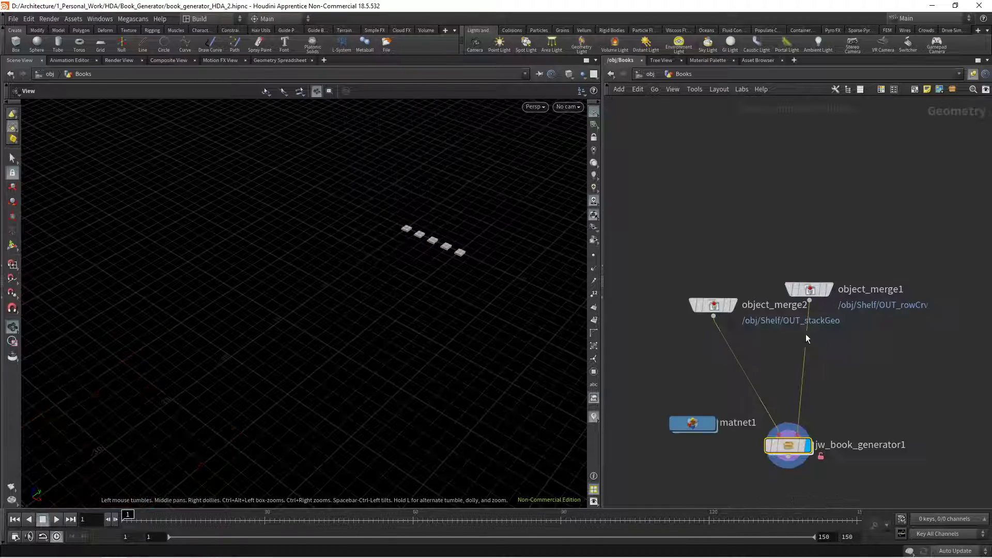
Assign principledshader1 as the first book's cover material and pages as its page material.
{"action": "key", "text": "g"}
{"action": "key", "text": "p"}
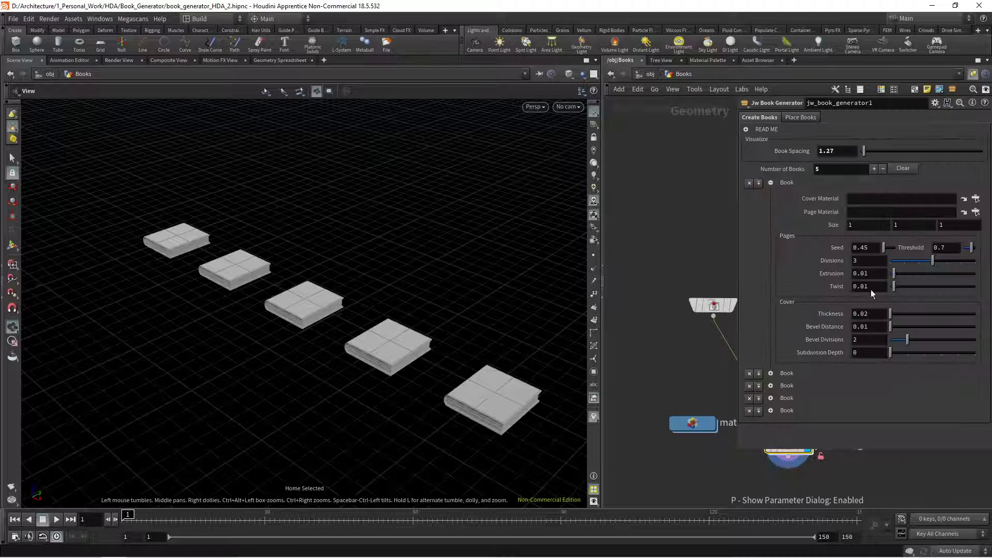
{"action": "left_click", "coordinate": [976, 199]}
{"action": "double_click", "coordinate": [940, 209]}
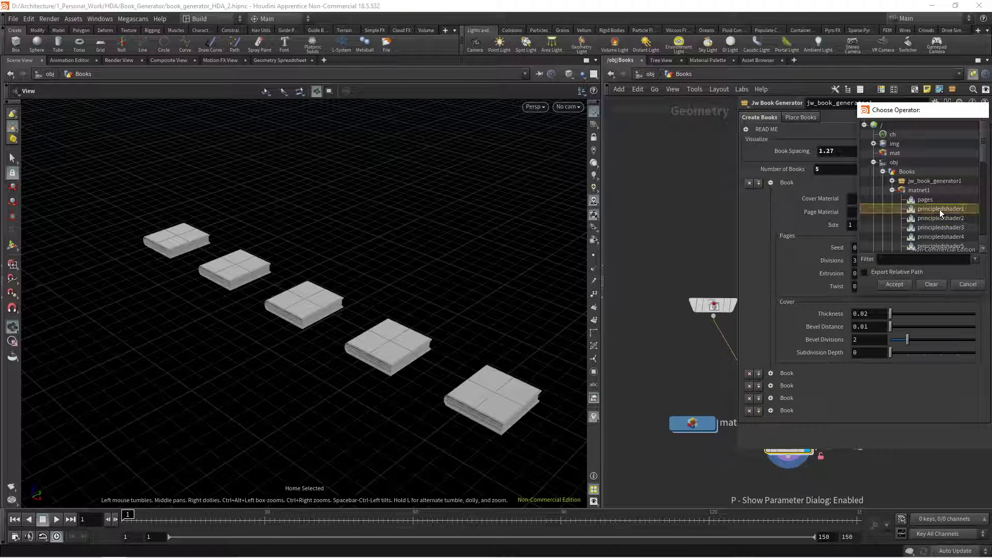
{"action": "left_click", "coordinate": [976, 212]}
{"action": "double_click", "coordinate": [941, 222]}
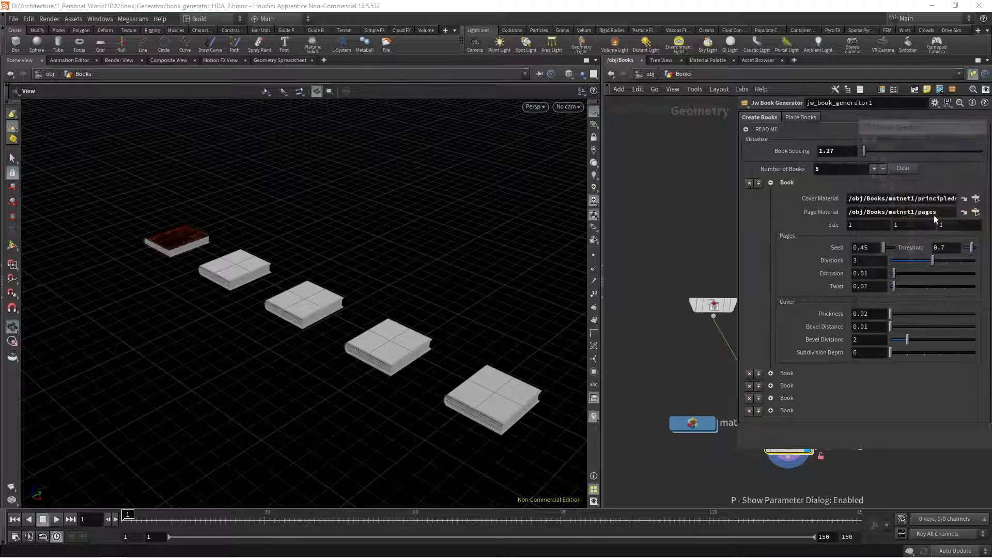
{"action": "left_click", "coordinate": [780, 182]}
Assign principledshader2 as the second book's cover material and pages as its page material.
{"action": "left_click", "coordinate": [784, 196]}
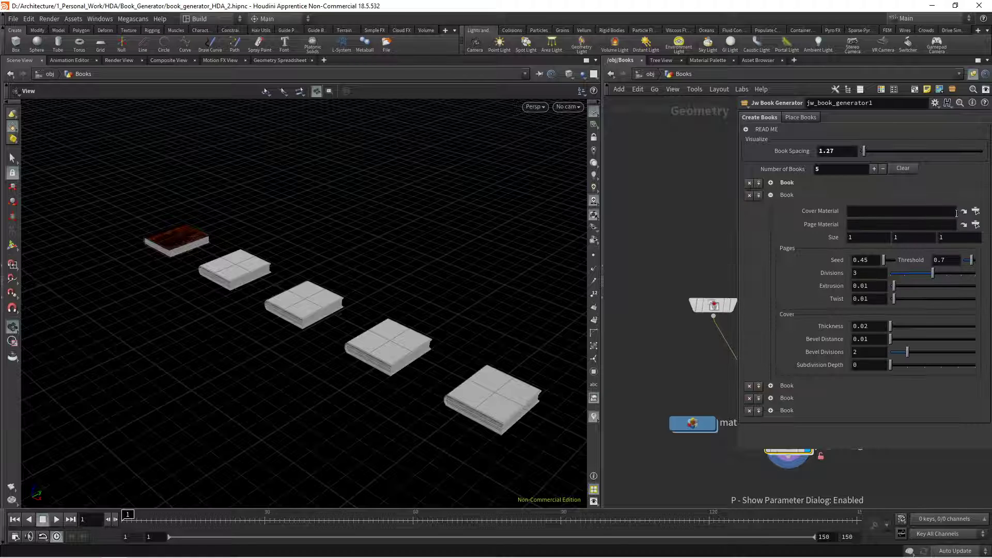
{"action": "left_click", "coordinate": [977, 212]}
{"action": "double_click", "coordinate": [941, 232]}
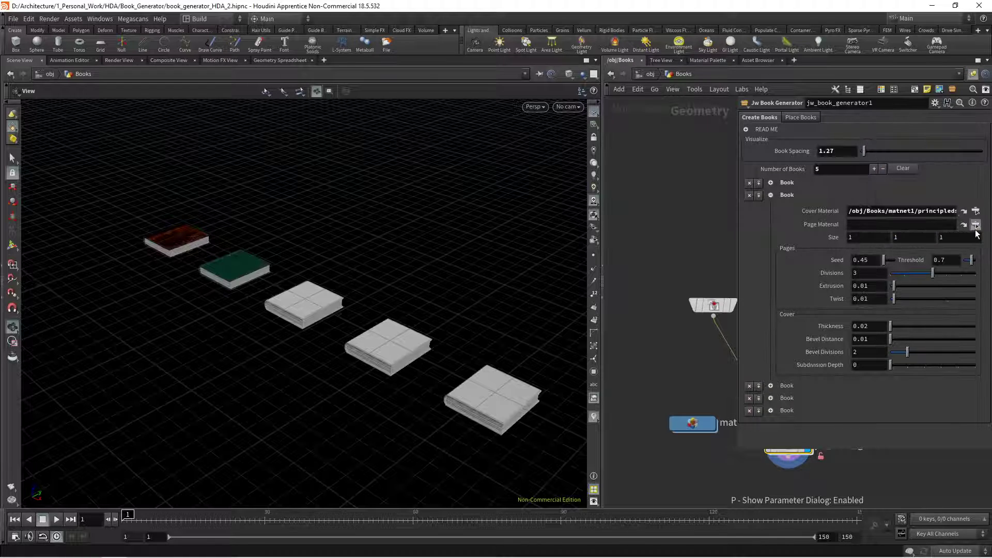
{"action": "left_click", "coordinate": [976, 225]}
{"action": "double_click", "coordinate": [902, 227]}
{"action": "left_click", "coordinate": [790, 196]}
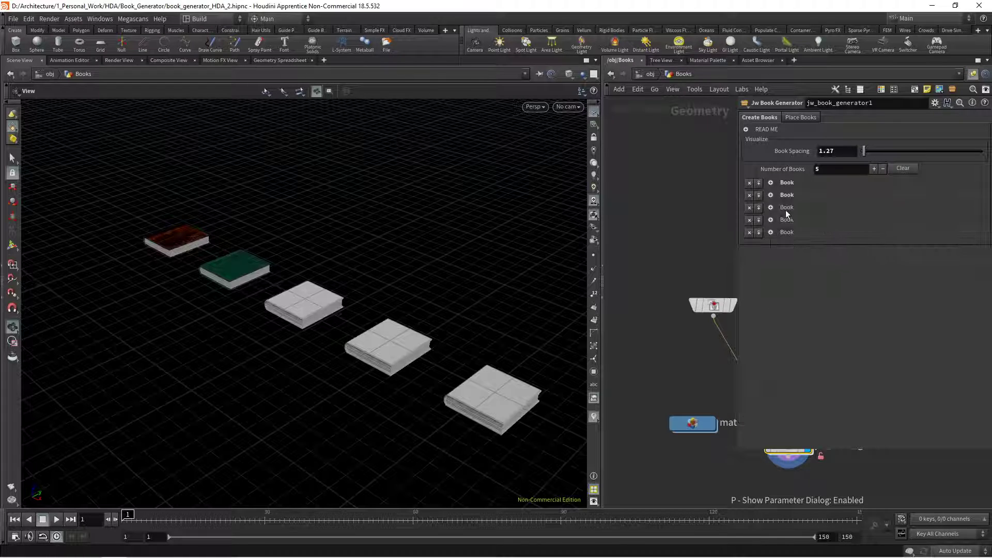
Assign principledshader3 as the third book's cover material and pages as its page material.
{"action": "left_click", "coordinate": [788, 208]}
{"action": "left_click", "coordinate": [976, 225]}
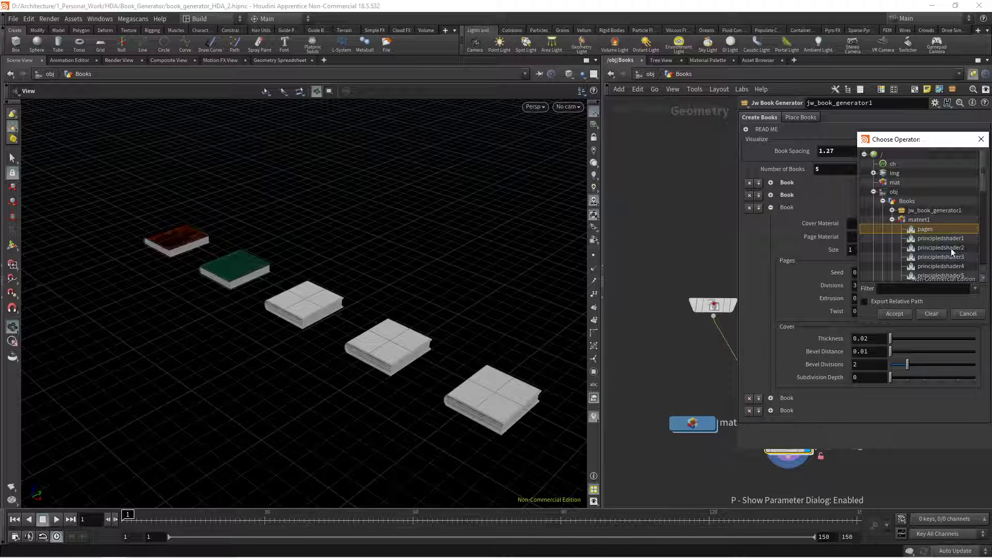
{"action": "double_click", "coordinate": [955, 257]}
{"action": "left_click", "coordinate": [975, 237]}
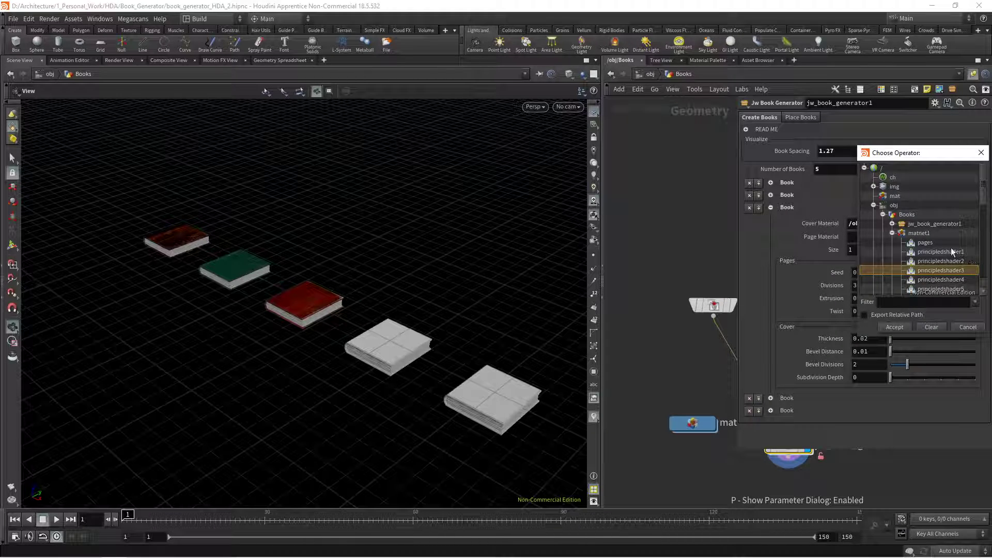
{"action": "double_click", "coordinate": [930, 244]}
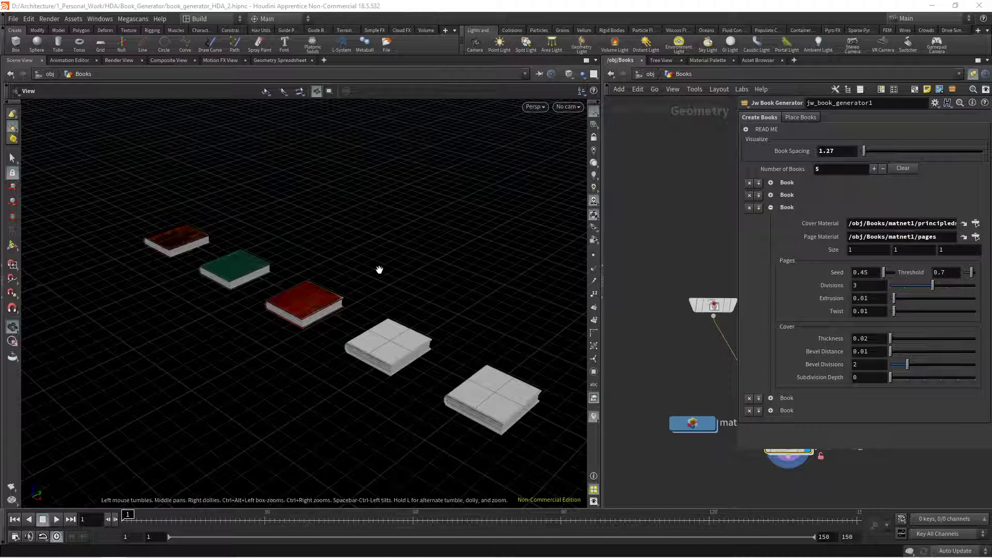
{"action": "left_click", "coordinate": [785, 208]}
Assign principledshader4 as the fourth book's cover material and pages as its page material.
{"action": "left_click", "coordinate": [783, 220]}
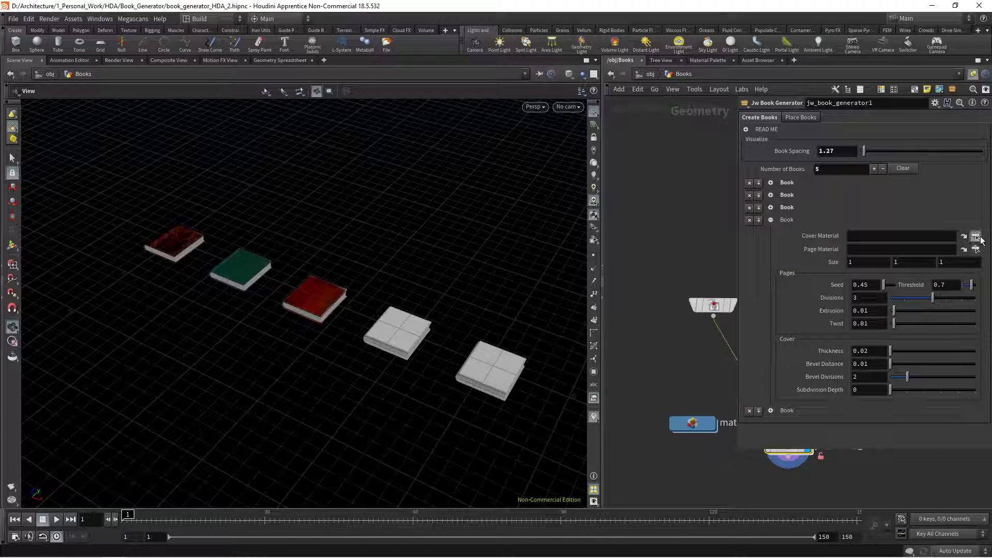
{"action": "left_click", "coordinate": [976, 237]}
{"action": "double_click", "coordinate": [951, 276]}
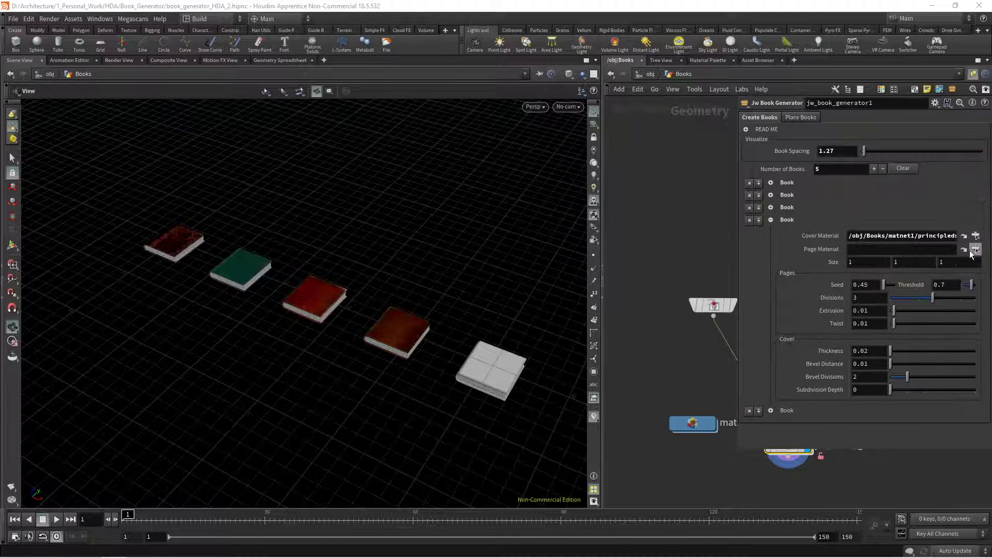
{"action": "left_click", "coordinate": [976, 249]}
{"action": "double_click", "coordinate": [925, 252]}
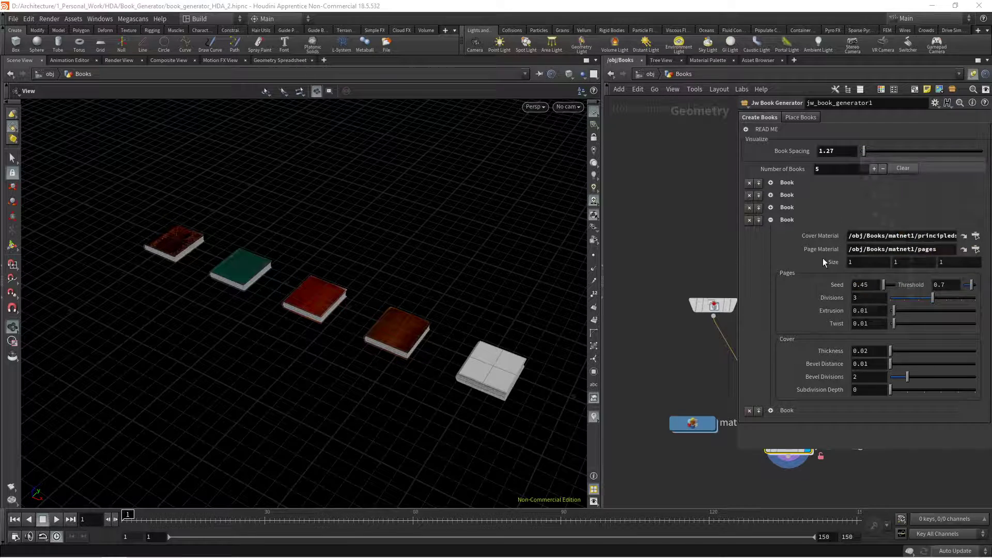
{"action": "left_click", "coordinate": [784, 221]}
Assign the orange-brown principled shader from matnet1 as the fifth book's cover material and pages as its page material.
{"action": "left_click", "coordinate": [783, 233]}
{"action": "left_click", "coordinate": [976, 248]}
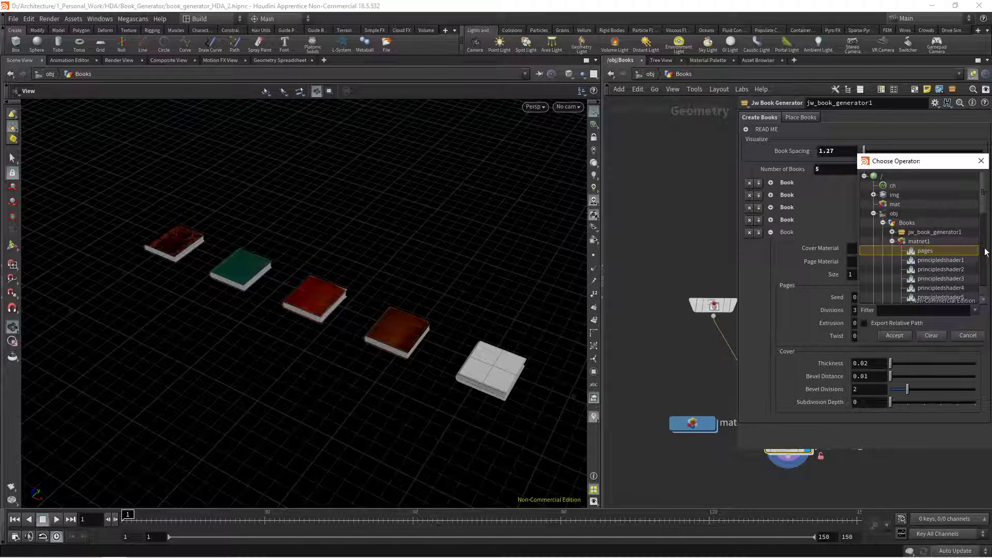
{"action": "scroll", "coordinate": [959, 281], "scroll_direction": "down", "scroll_amount": 5}
{"action": "double_click", "coordinate": [941, 213]}
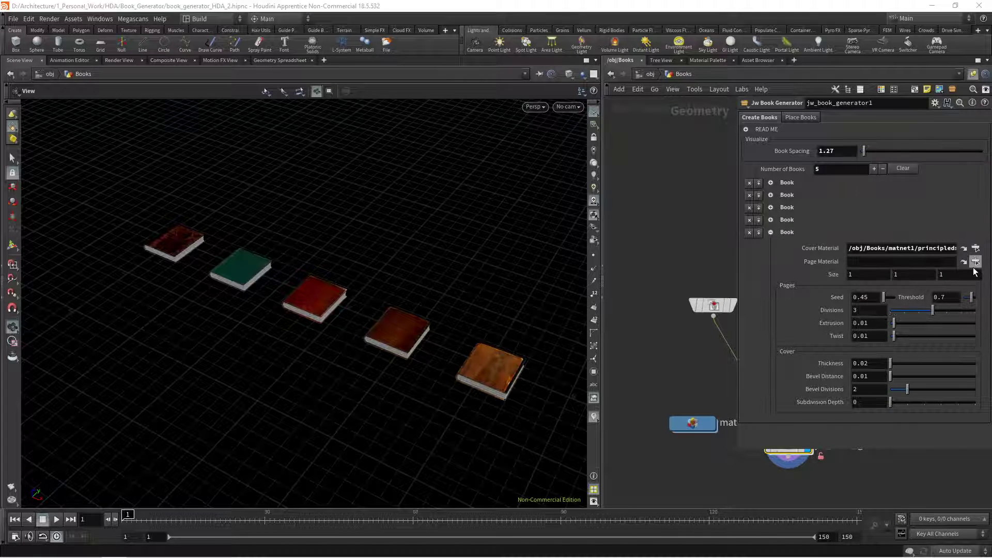
{"action": "left_click", "coordinate": [977, 262]}
{"action": "scroll", "coordinate": [934, 248], "scroll_direction": "up", "scroll_amount": 5}
{"action": "double_click", "coordinate": [925, 268]}
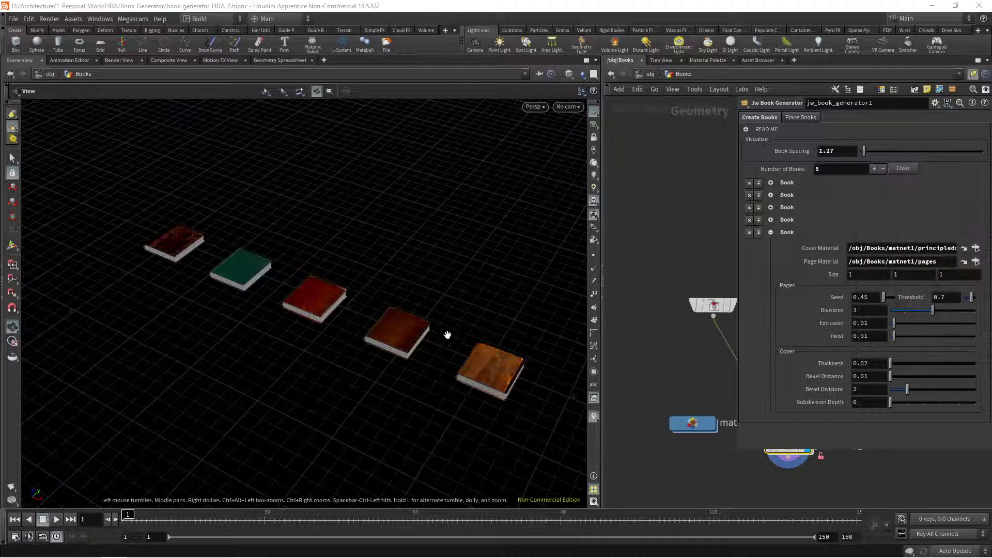
Set the first book's size to 1.1, 1.5 and 1.5.
{"action": "left_click_drag", "start_coordinate": [395, 348], "coordinate": [419, 355]}
{"action": "middle_click_drag", "start_coordinate": [375, 353], "coordinate": [488, 361]}
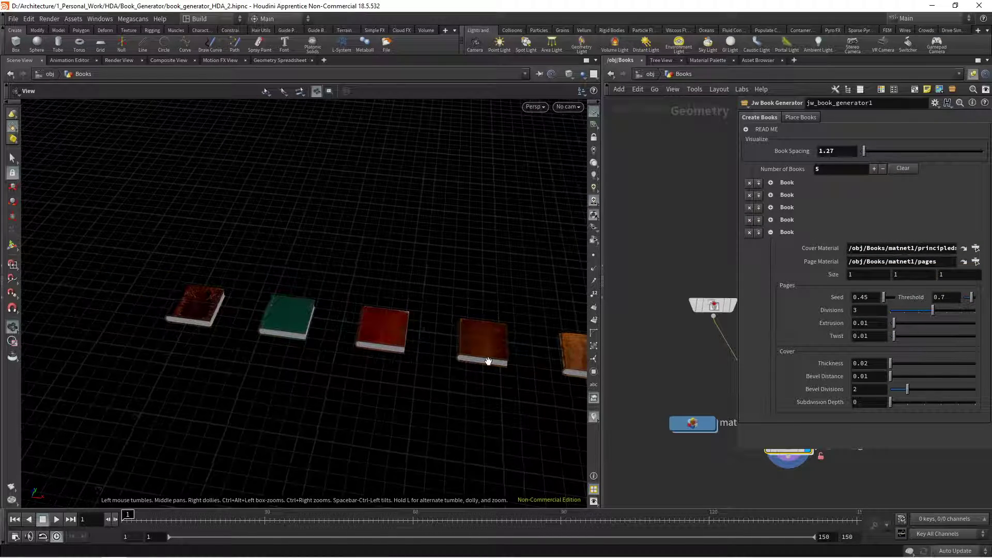
{"action": "middle_click_drag", "start_coordinate": [303, 298], "coordinate": [412, 352]}
{"action": "left_click_drag", "start_coordinate": [479, 319], "coordinate": [471, 314]}
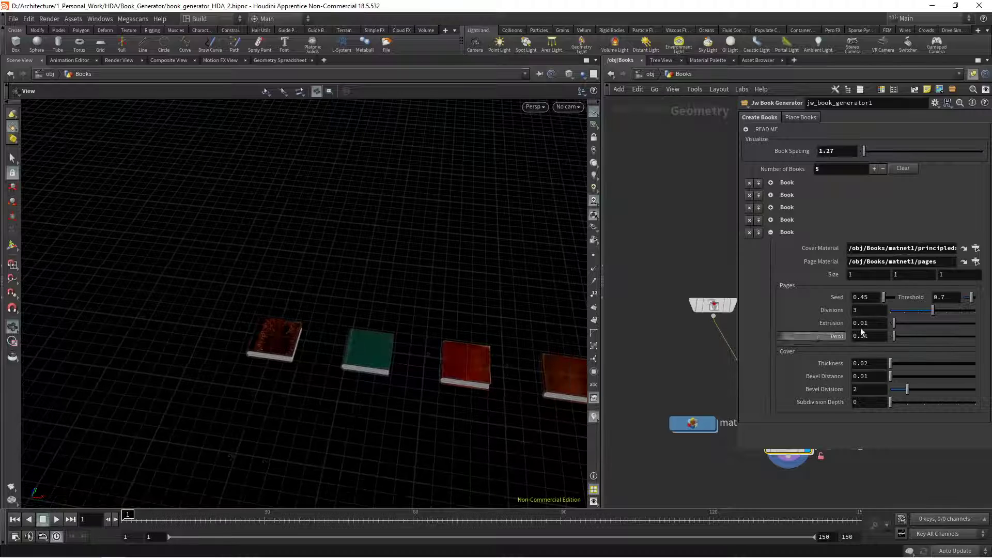
{"action": "left_click", "coordinate": [786, 232]}
{"action": "left_click", "coordinate": [786, 182]}
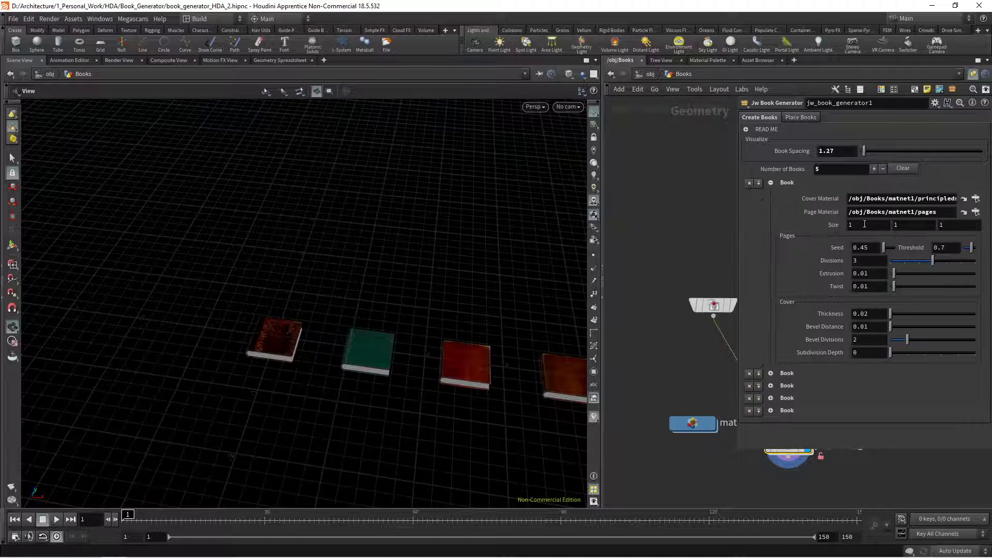
{"action": "key", "text": "Return"}
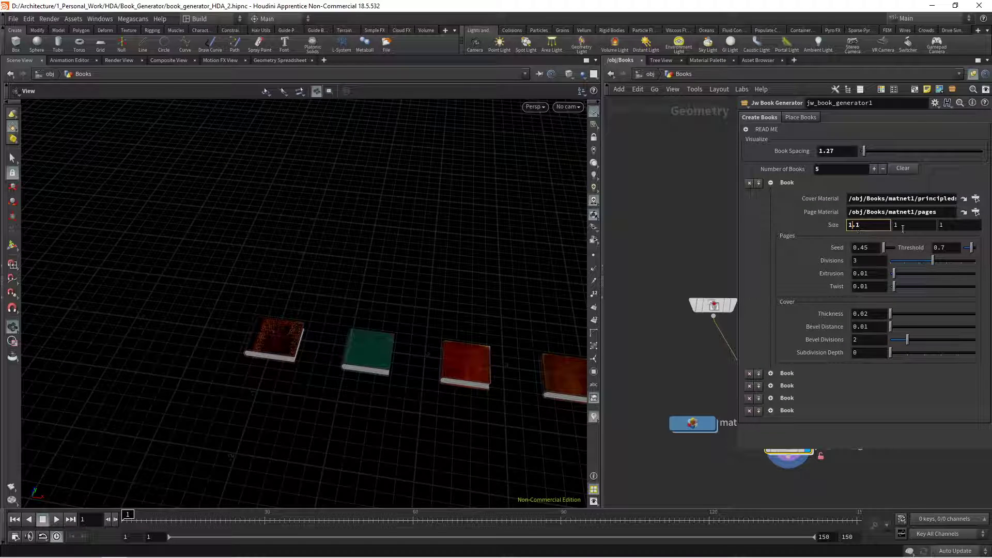
{"action": "left_click", "coordinate": [903, 228]}
{"action": "type", "text": ".5"}
{"action": "key", "text": "Return"}
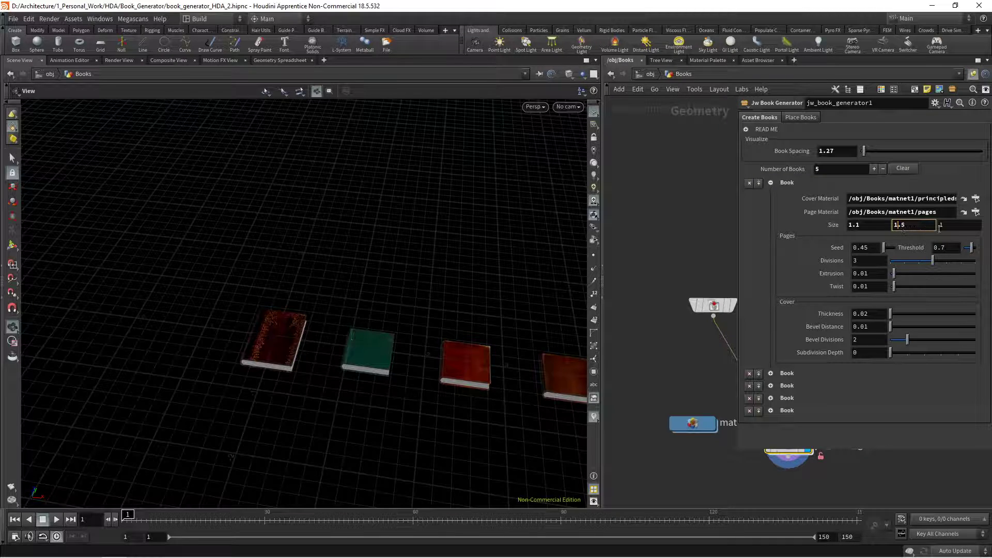
{"action": "left_click", "coordinate": [939, 227]}
{"action": "type", "text": ".5"}
{"action": "key", "text": "Return"}
Set the first book's page seed to 6.8, threshold to 1 and divisions to 5.
{"action": "left_click_drag", "start_coordinate": [462, 372], "coordinate": [396, 377]}
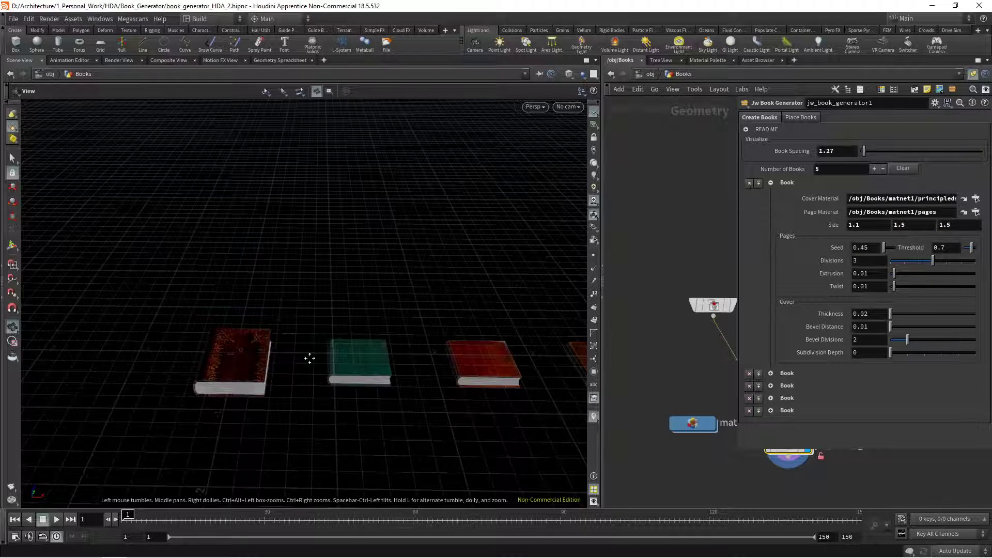
{"action": "middle_click_drag", "start_coordinate": [310, 359], "coordinate": [289, 378]}
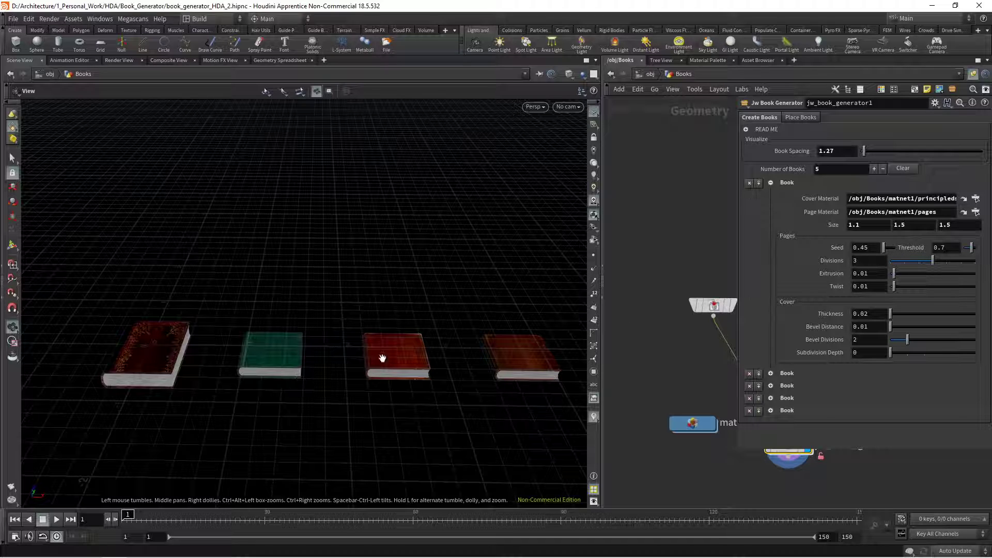
{"action": "scroll", "coordinate": [144, 377], "scroll_direction": "up", "scroll_amount": 10}
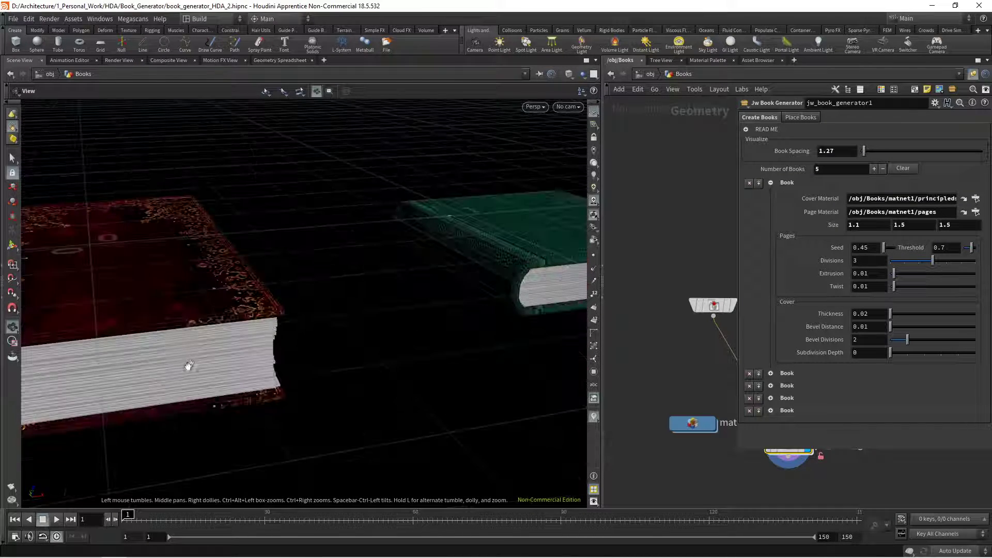
{"action": "left_click_drag", "start_coordinate": [189, 366], "coordinate": [334, 359]}
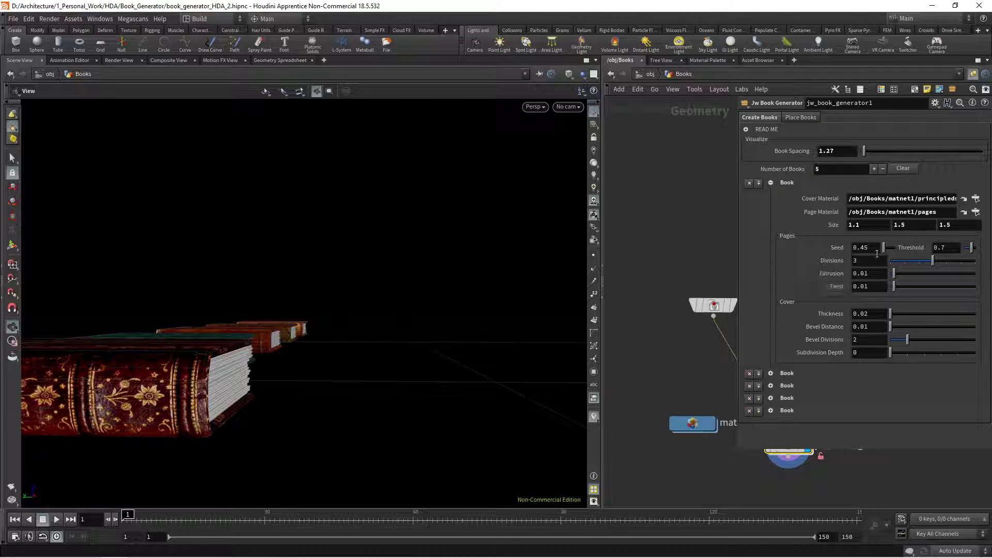
{"action": "left_click_drag", "start_coordinate": [883, 252], "coordinate": [945, 262]}
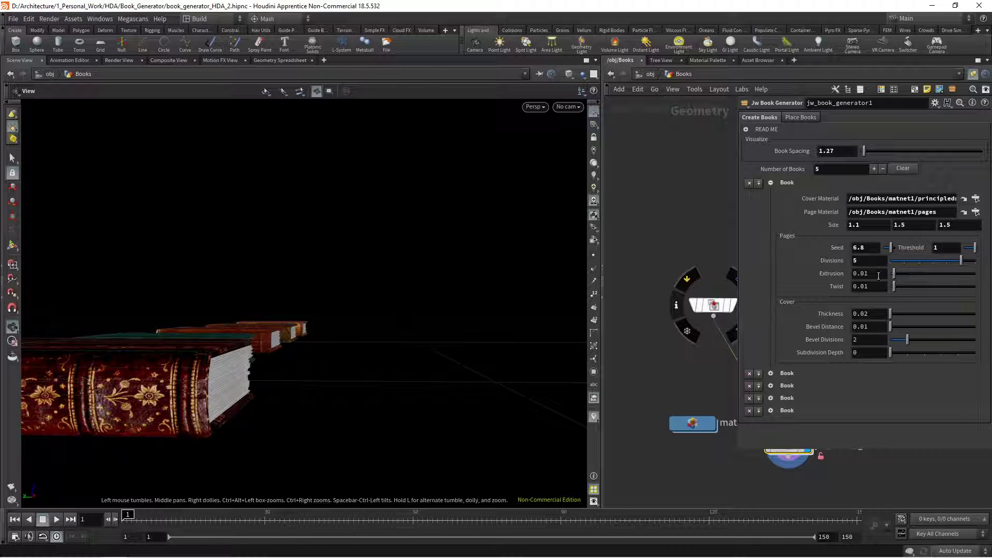
Set the first book's page extrusion to 0.015 and its cover thickness to 0.02.
{"action": "left_click_drag", "start_coordinate": [895, 273], "coordinate": [899, 275]}
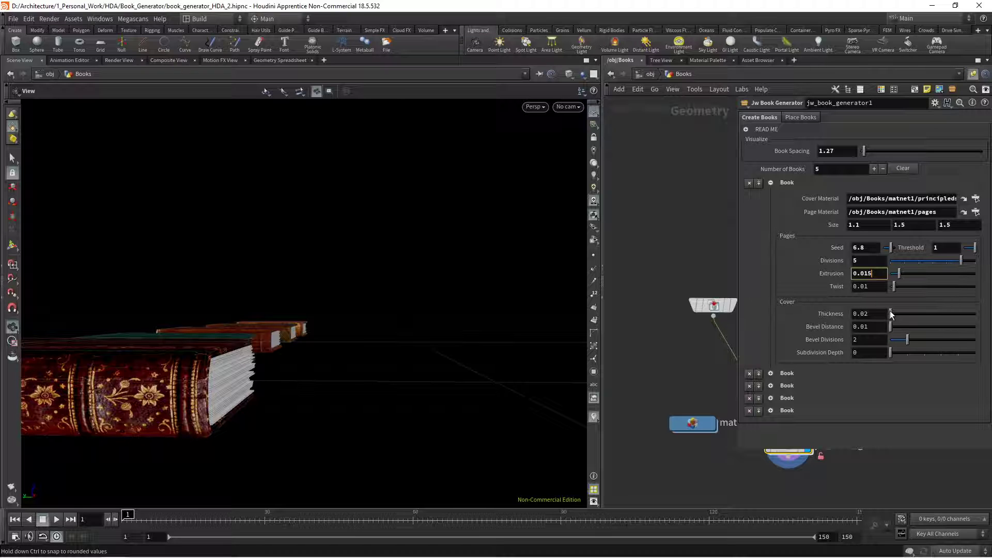
{"action": "left_click_drag", "start_coordinate": [890, 312], "coordinate": [894, 313]}
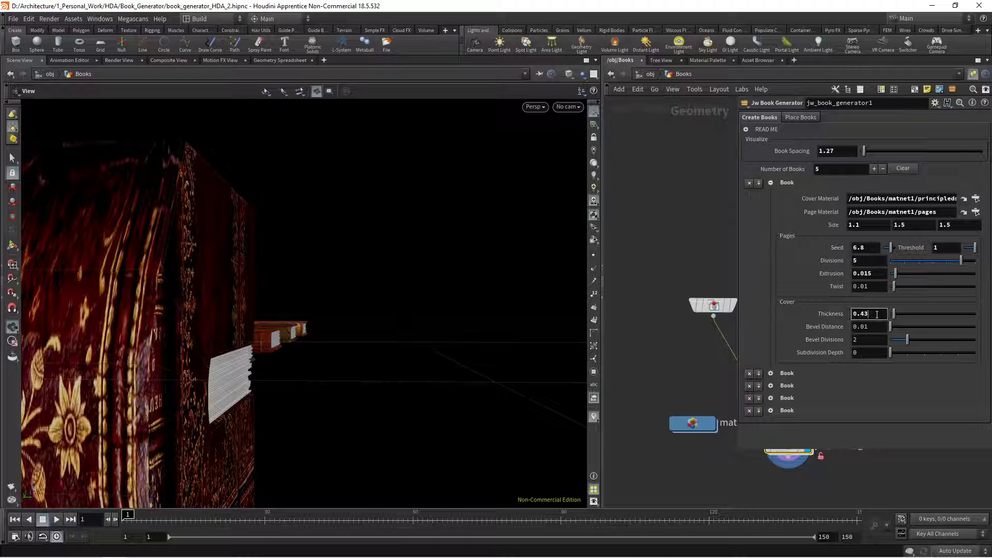
{"action": "type", "text": "02"}
{"action": "key", "text": "Return"}
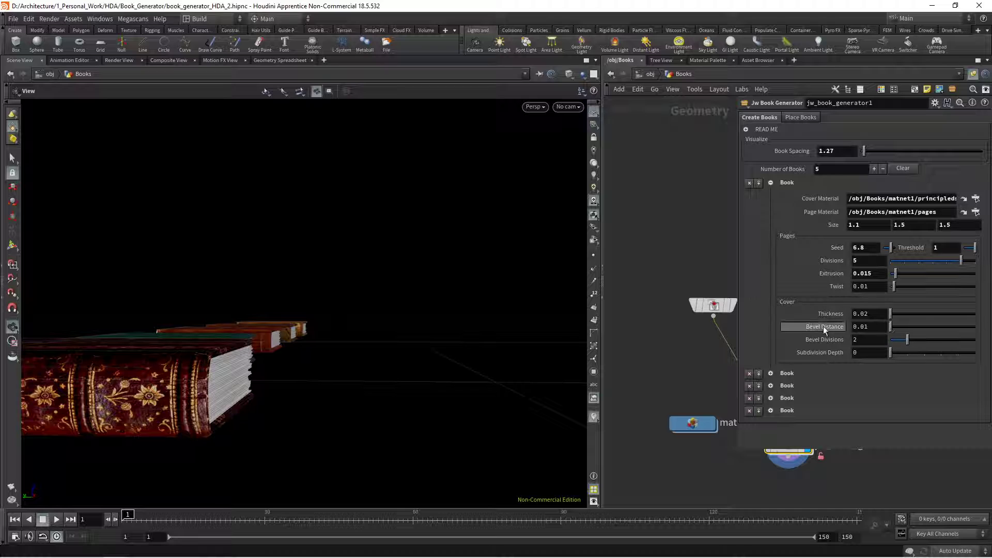
With the books shown in wireframe, set the first book's cover bevel distance to 0.015, bevel divisions to 3 and subdivision depth to 1, and restore shading.
{"action": "left_click_drag", "start_coordinate": [289, 357], "coordinate": [336, 376]}
{"action": "key", "text": "shift+w"}
{"action": "mouse_move", "coordinate": [246, 408]}
{"action": "left_mouse_down"}
{"action": "mouse_move", "coordinate": [370, 375]}
{"action": "mouse_move", "coordinate": [244, 413]}
{"action": "left_mouse_up"}
{"action": "left_click", "coordinate": [873, 327]}
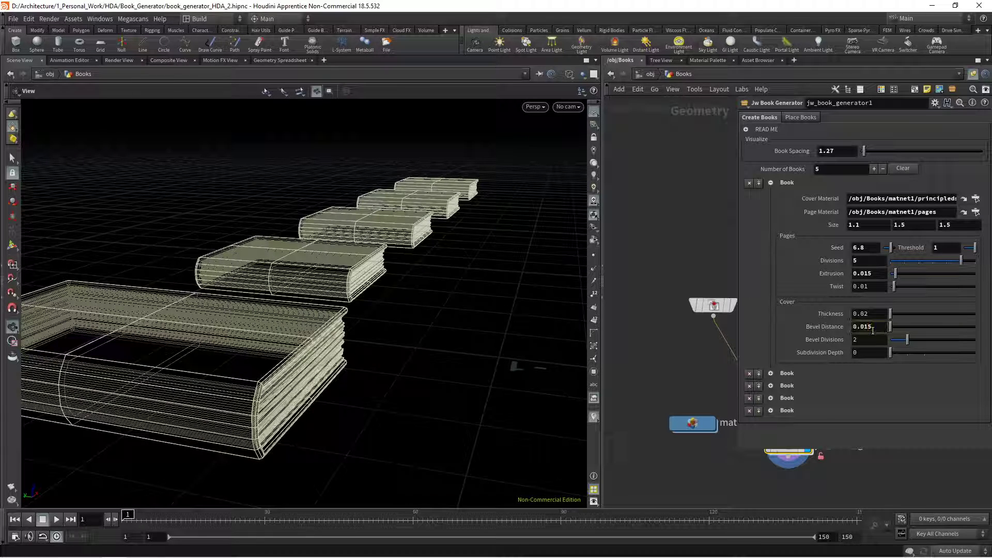
{"action": "key", "text": "Return"}
{"action": "left_click", "coordinate": [861, 339]}
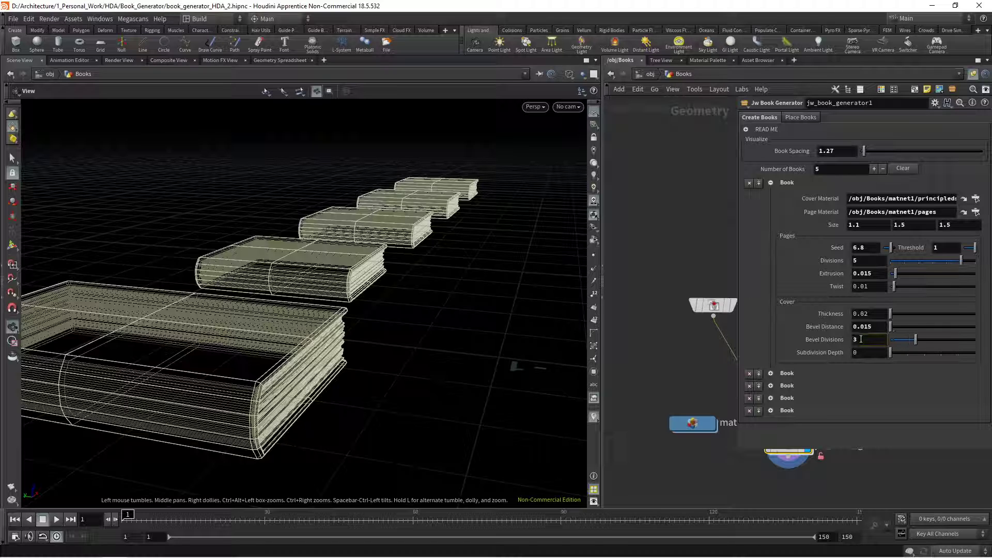
{"action": "key", "text": "Return"}
{"action": "left_click", "coordinate": [904, 354]}
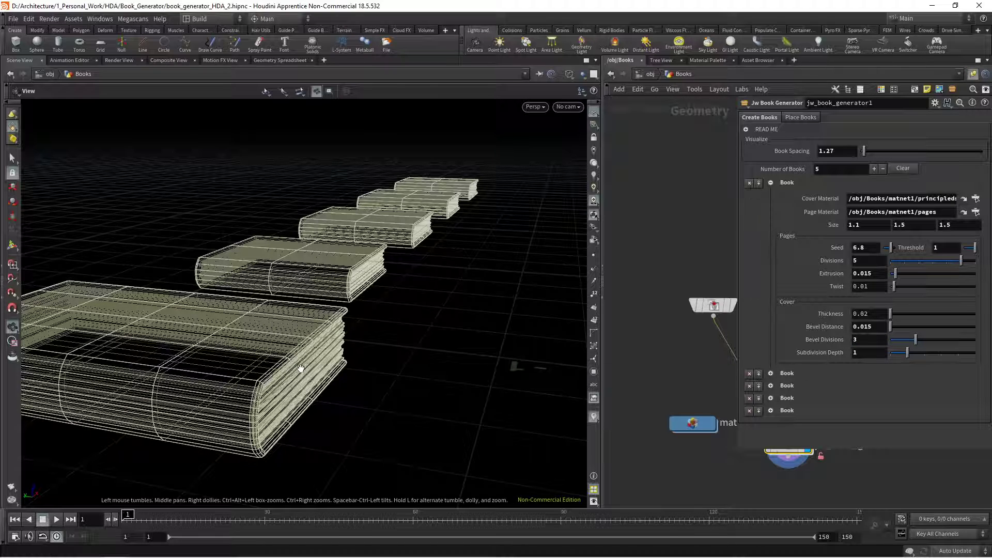
{"action": "key", "text": "shift+w"}
Set the third book's first two size values to 1.1 and 1.3, and increase its third size value.
{"action": "mouse_move", "coordinate": [388, 347]}
{"action": "left_mouse_down"}
{"action": "mouse_move", "coordinate": [239, 354]}
{"action": "mouse_move", "coordinate": [285, 351]}
{"action": "mouse_move", "coordinate": [385, 379]}
{"action": "left_mouse_up"}
{"action": "scroll", "coordinate": [294, 336], "scroll_direction": "down", "scroll_amount": 4}
{"action": "key", "text": "g"}
{"action": "scroll", "coordinate": [219, 330], "scroll_direction": "up", "scroll_amount": 4}
{"action": "left_click_drag", "start_coordinate": [219, 330], "coordinate": [259, 326]}
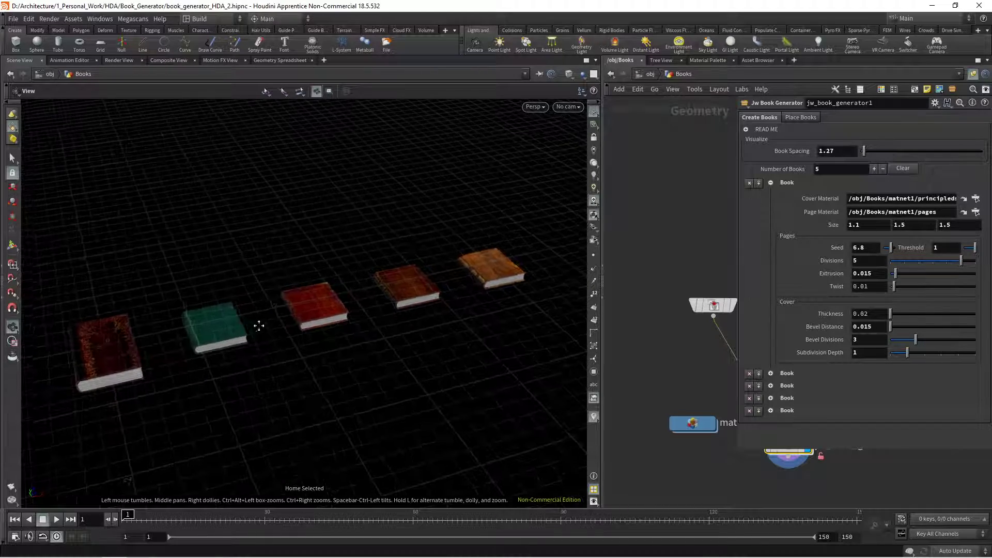
{"action": "middle_click_drag", "start_coordinate": [259, 326], "coordinate": [306, 363]}
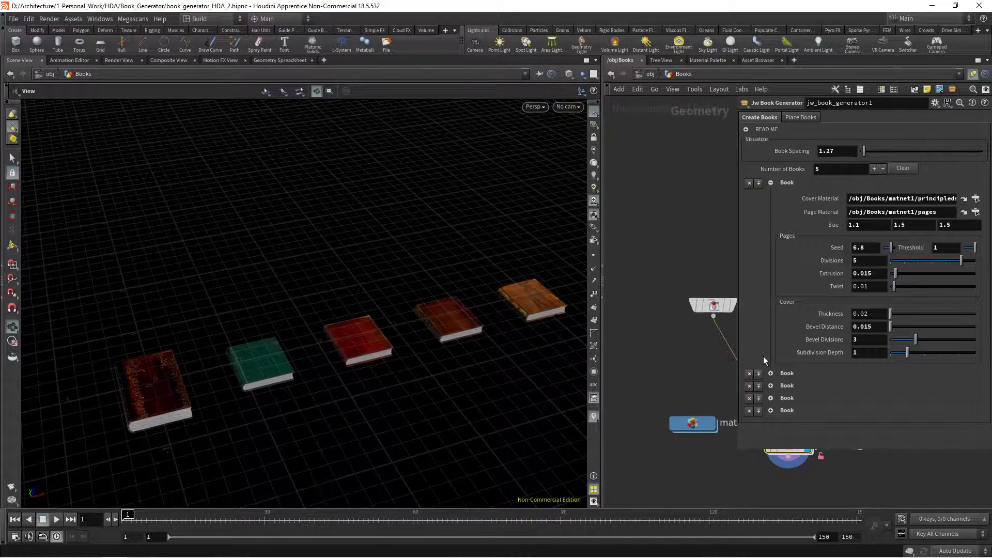
{"action": "left_click", "coordinate": [775, 182]}
{"action": "left_click", "coordinate": [771, 207]}
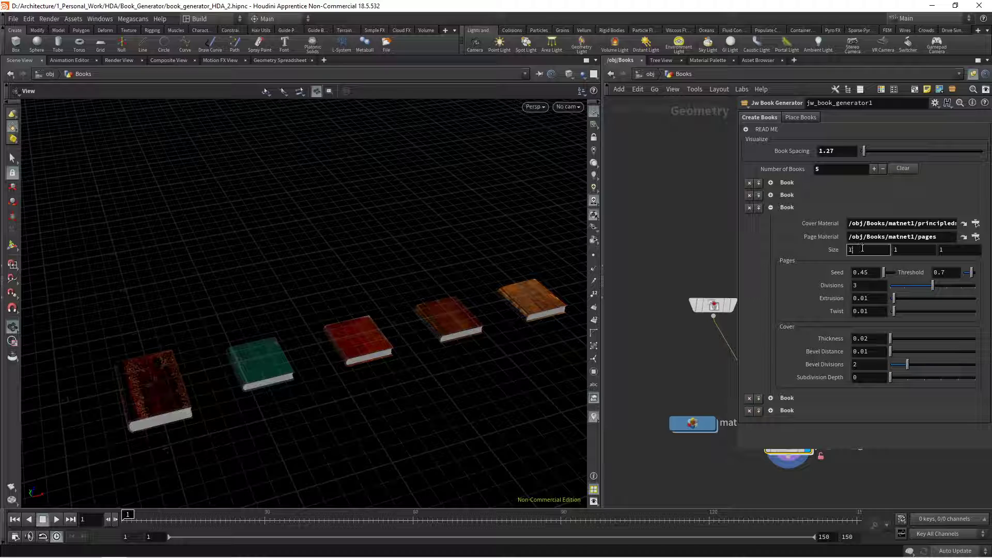
{"action": "type", "text": ".1"}
{"action": "key", "text": "Return"}
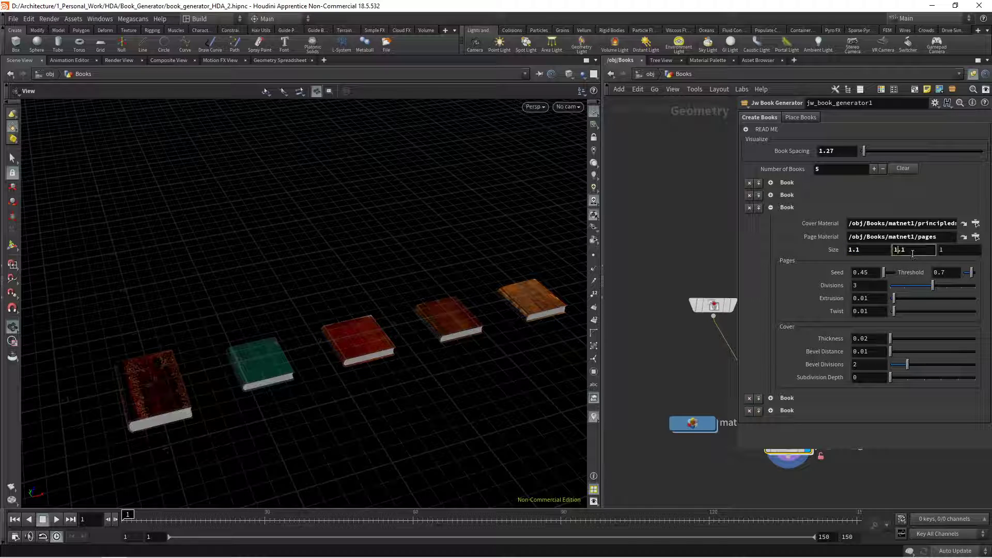
{"action": "scroll", "coordinate": [913, 254], "scroll_direction": "up", "scroll_amount": 2}
{"action": "left_click", "coordinate": [963, 252]}
{"action": "scroll", "coordinate": [963, 252], "scroll_direction": "up", "scroll_amount": 3}
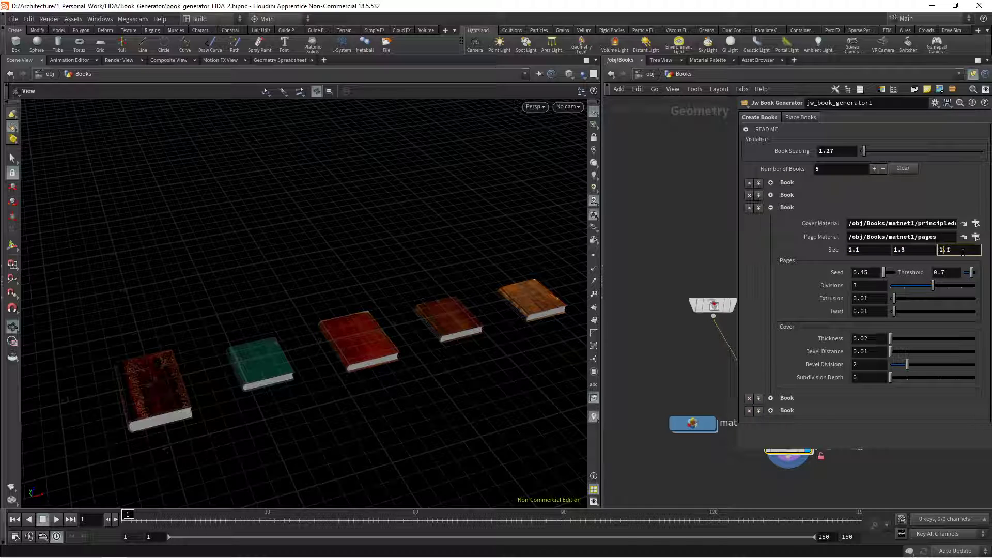
Set the fifth book's size to 1.1, 1.3 and 1.3, and save the scene.
{"action": "left_click", "coordinate": [821, 207]}
{"action": "left_click", "coordinate": [785, 232]}
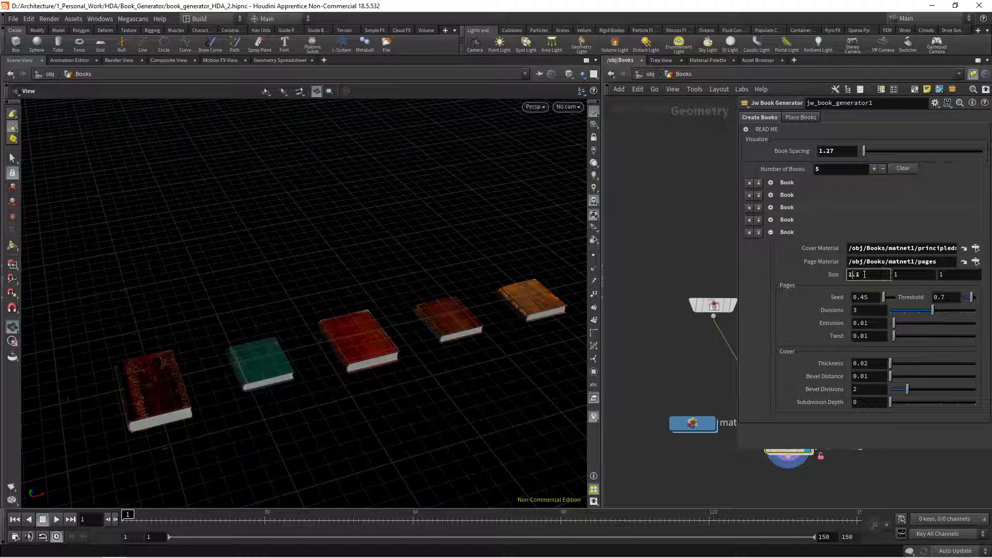
{"action": "left_click", "coordinate": [899, 274]}
{"action": "scroll", "coordinate": [899, 274], "scroll_direction": "up", "scroll_amount": 3}
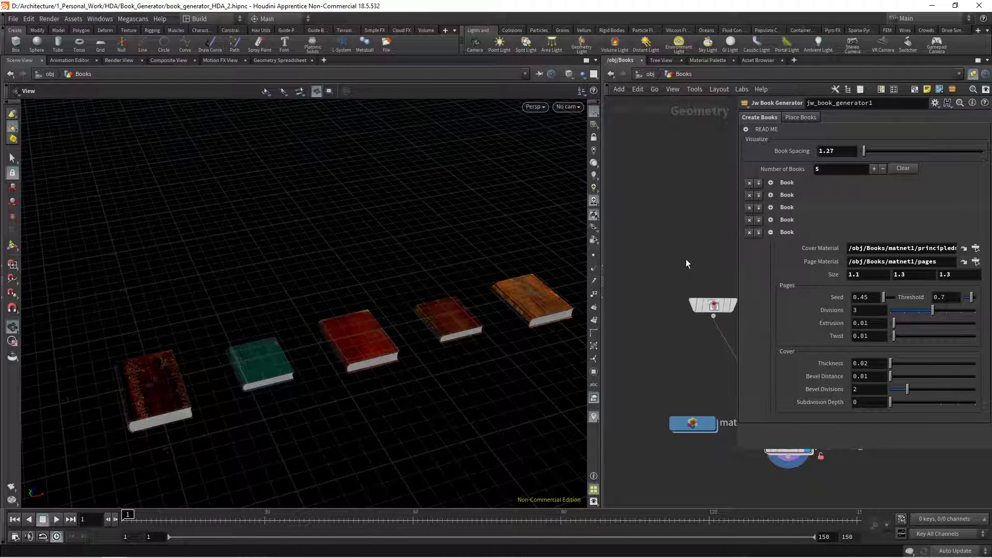
{"action": "key", "text": "p"}
{"action": "key", "text": "ctrl+s"}
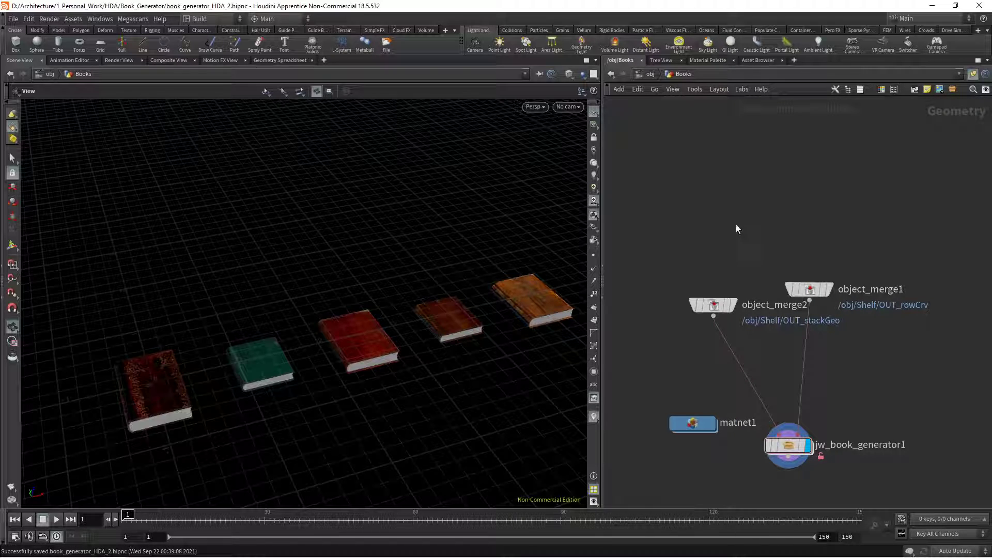
Enter the Shelf object's network and display its OUT_rowCrv and OUT_stackGeo outputs one after the other.
{"action": "key", "text": "u"}
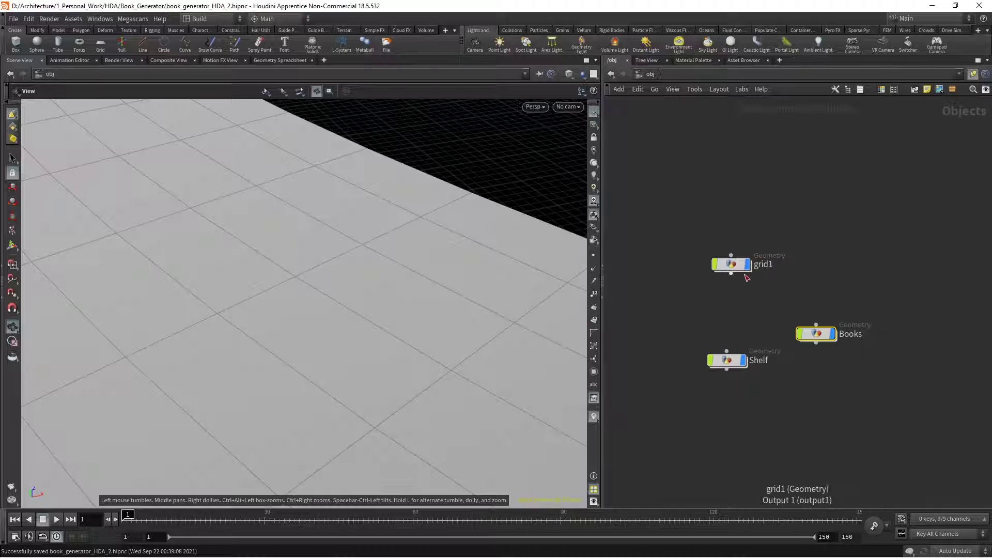
{"action": "left_click", "coordinate": [730, 359]}
{"action": "key", "text": "space+g"}
{"action": "scroll", "coordinate": [443, 273], "scroll_direction": "down", "scroll_amount": 2}
{"action": "left_click_drag", "start_coordinate": [412, 279], "coordinate": [344, 279]}
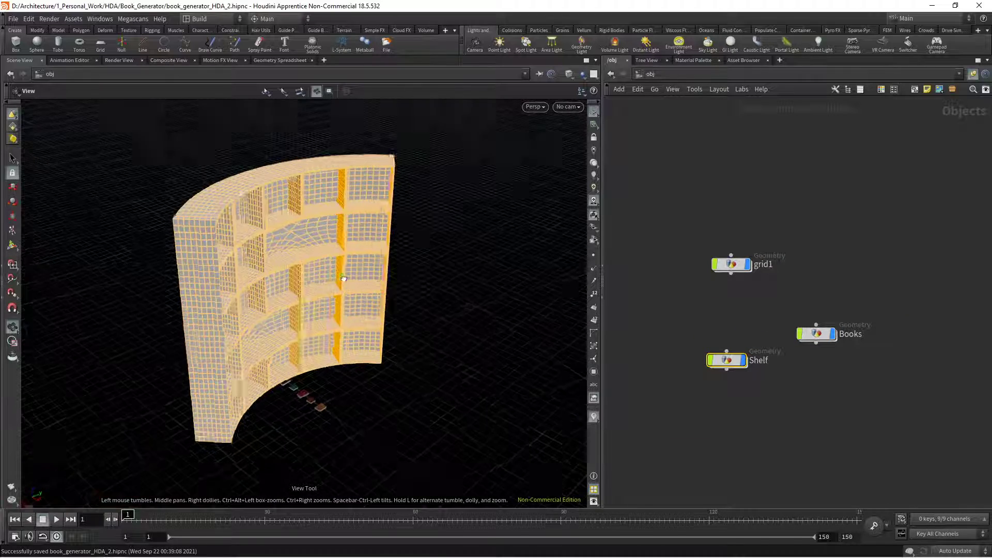
{"action": "key", "text": "i"}
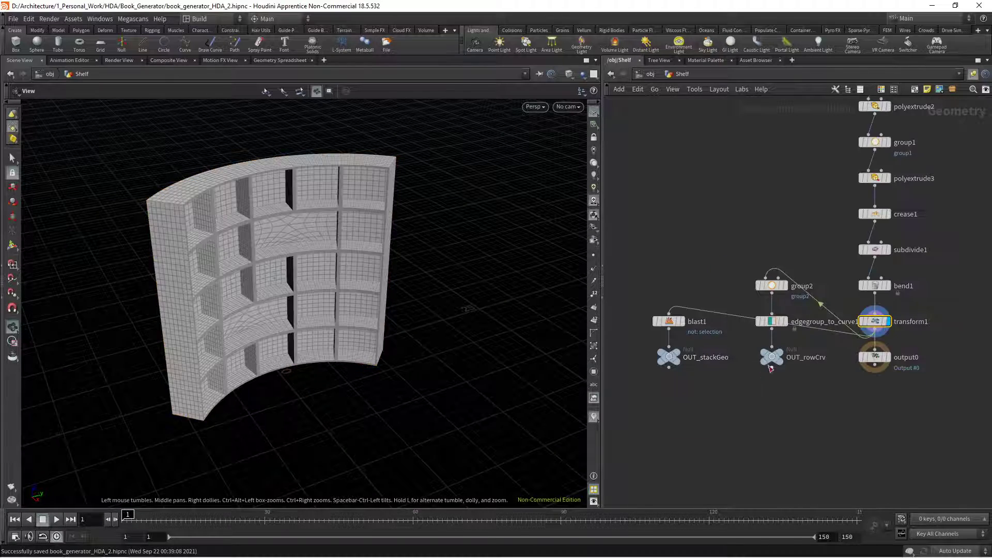
{"action": "left_click", "coordinate": [785, 366]}
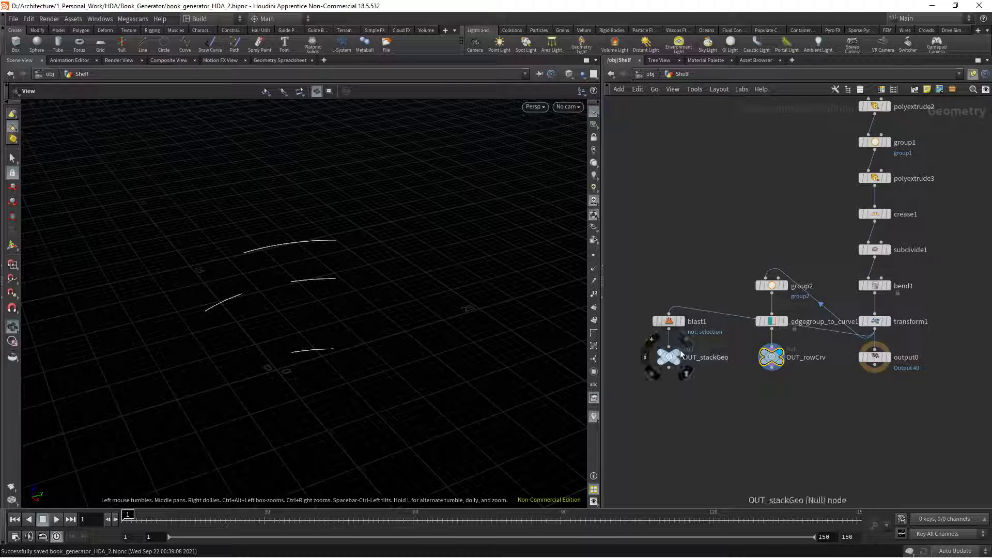
{"action": "left_click", "coordinate": [680, 351]}
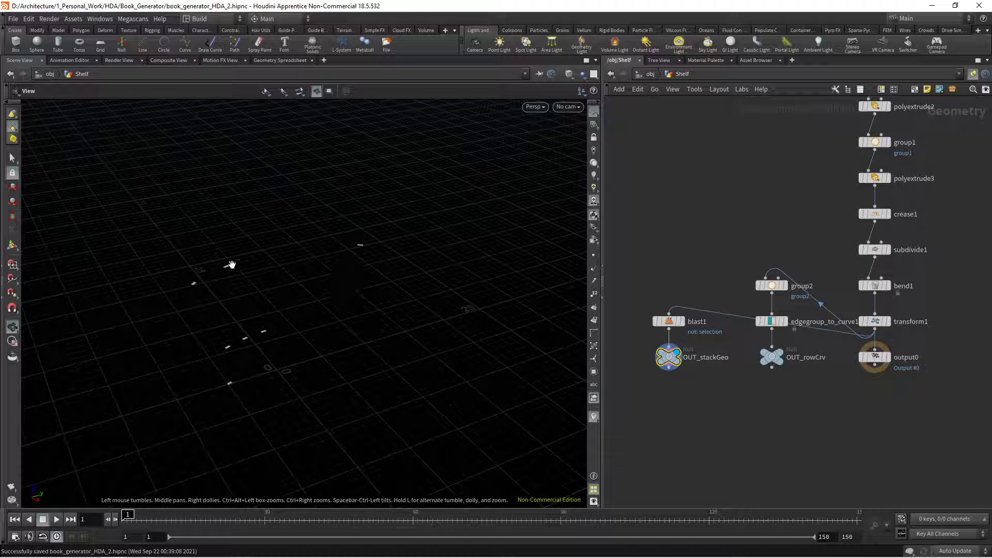
{"action": "mouse_move", "coordinate": [231, 266]}
{"action": "left_mouse_down"}
{"action": "mouse_move", "coordinate": [255, 305]}
{"action": "mouse_move", "coordinate": [237, 270]}
{"action": "left_mouse_up"}
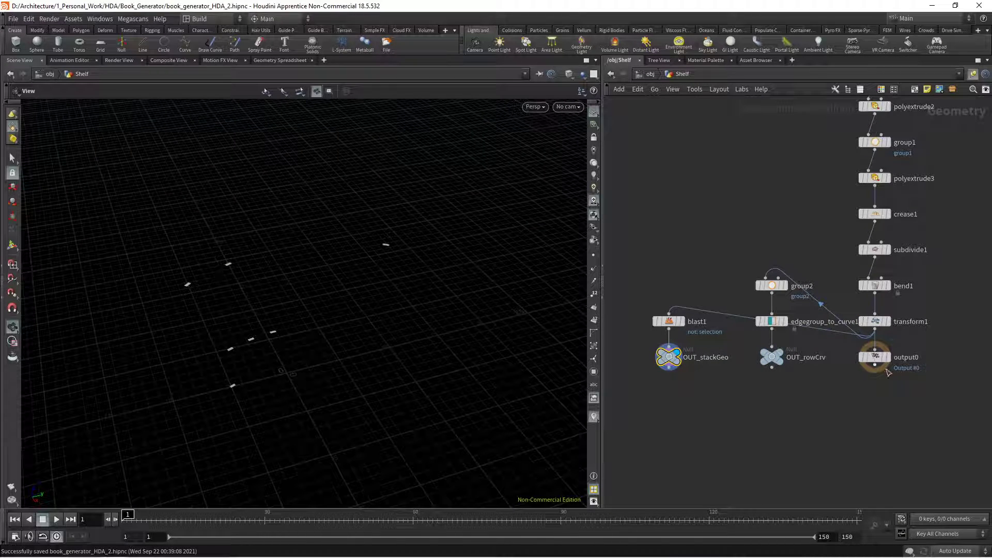
{"action": "mouse_move", "coordinate": [889, 365]}
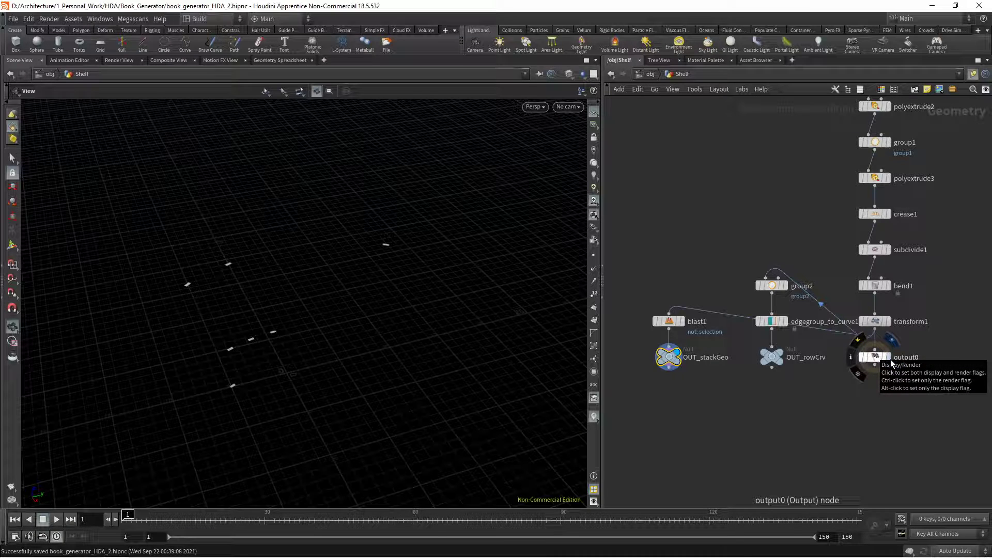
Return to the Books network and display object_merge2, object_merge1 and the jw_book_generator1 node in turn.
{"action": "key", "text": "u"}
{"action": "double_click", "coordinate": [812, 336]}
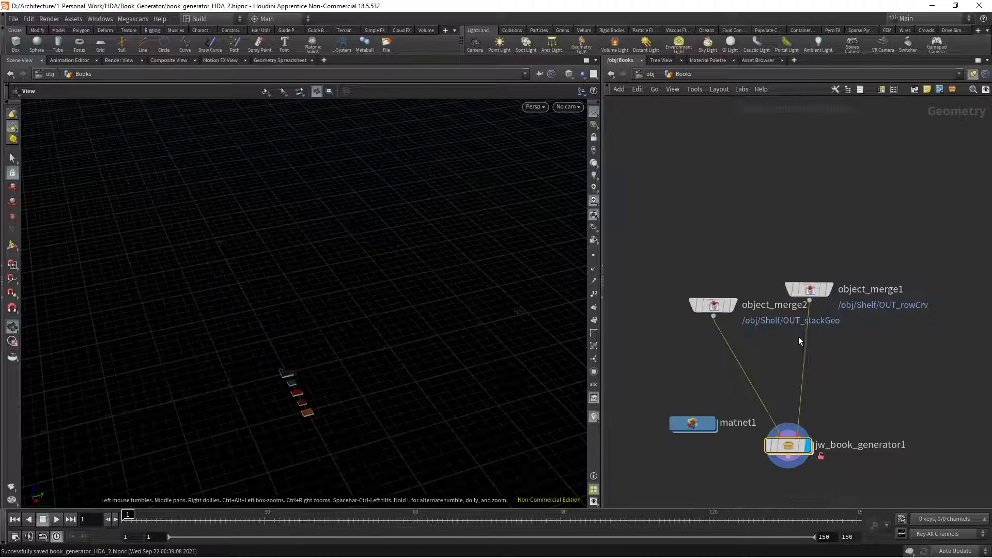
{"action": "left_click", "coordinate": [733, 305]}
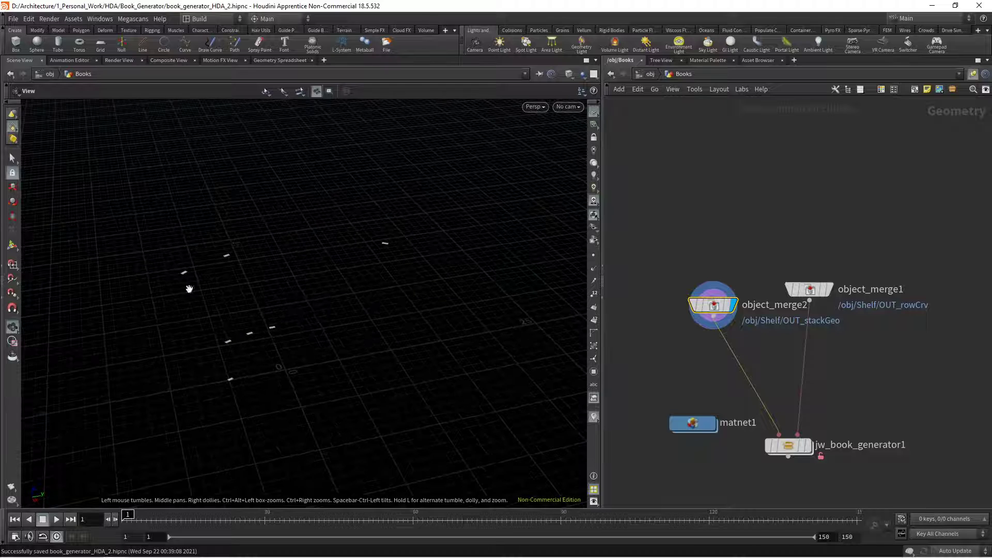
{"action": "left_click", "coordinate": [829, 289]}
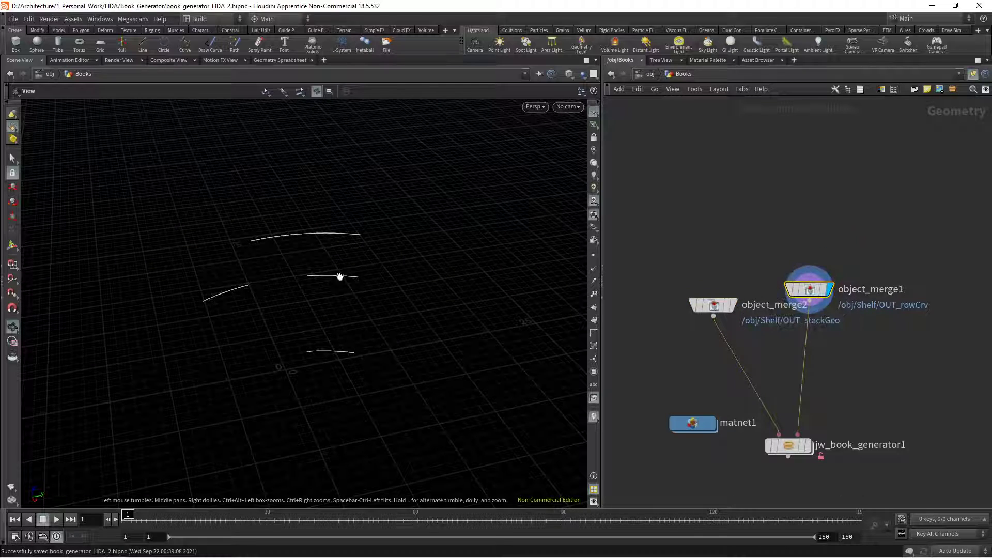
{"action": "left_click", "coordinate": [796, 440]}
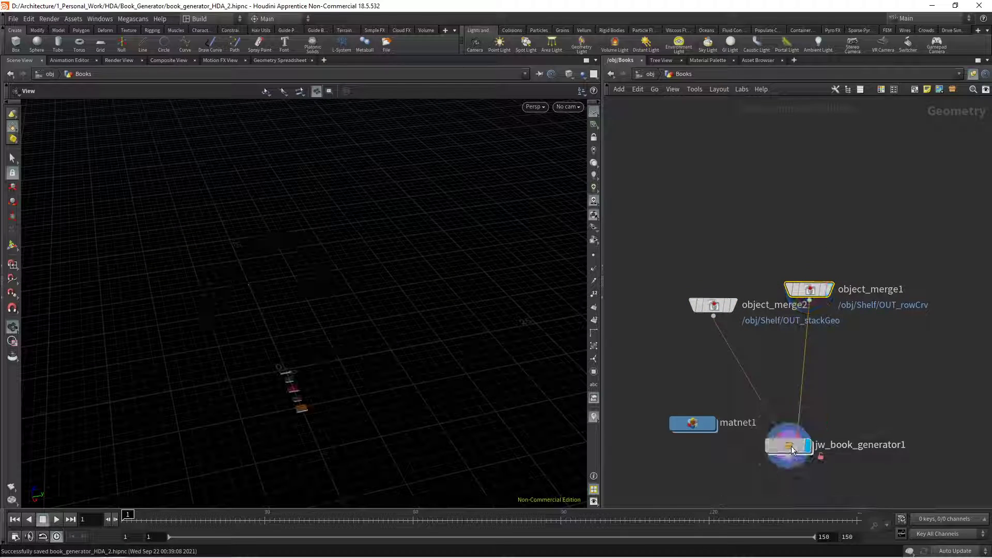
Go back into the Shelf network and display the transform1 geometry to view the whole bookshelf.
{"action": "key", "text": "u"}
{"action": "double_click", "coordinate": [750, 361]}
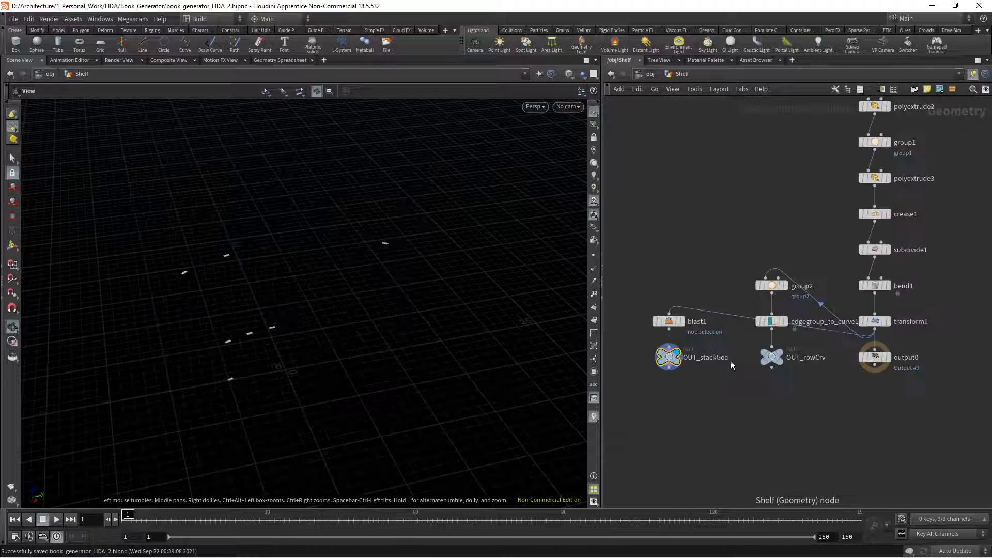
{"action": "left_click", "coordinate": [887, 322]}
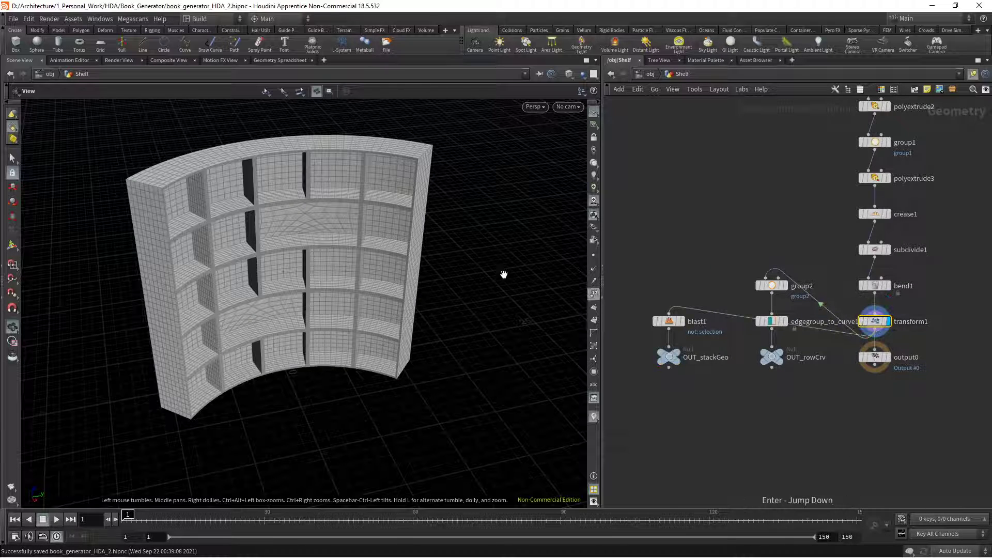
{"action": "key", "text": "space"}
{"action": "scroll", "coordinate": [328, 224], "scroll_direction": "up", "scroll_amount": 6}
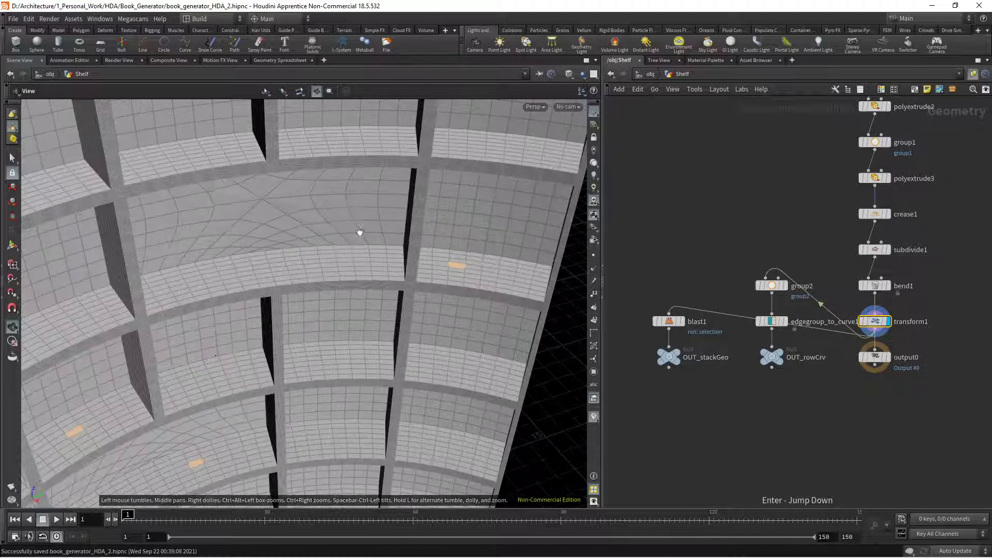
Select the rear floor edges of the wide shelf compartment and of the narrower compartment below it.
{"action": "key", "text": "3"}
{"action": "double_click", "coordinate": [392, 250]}
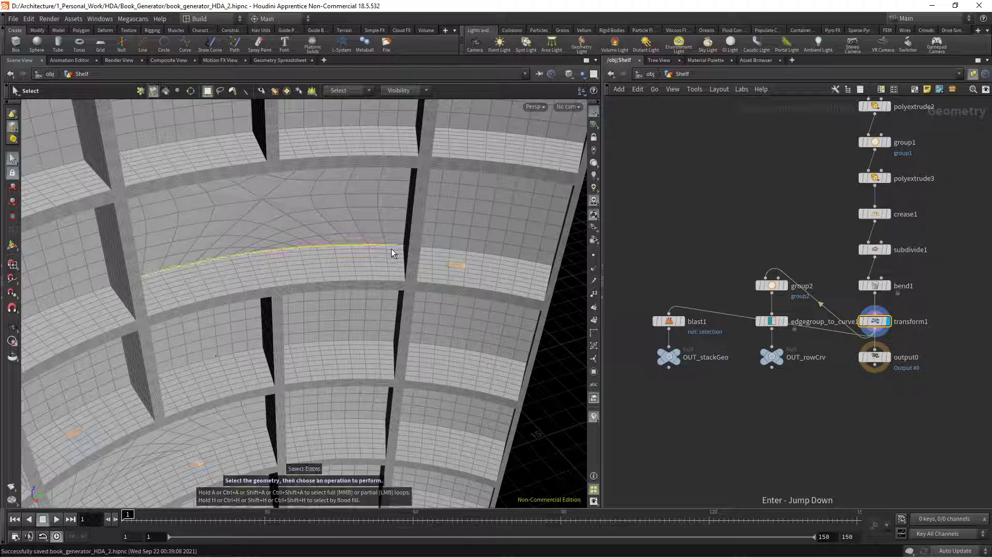
{"action": "left_click_drag", "start_coordinate": [393, 250], "coordinate": [364, 244], "text": "alt"}
{"action": "key", "text": "s"}
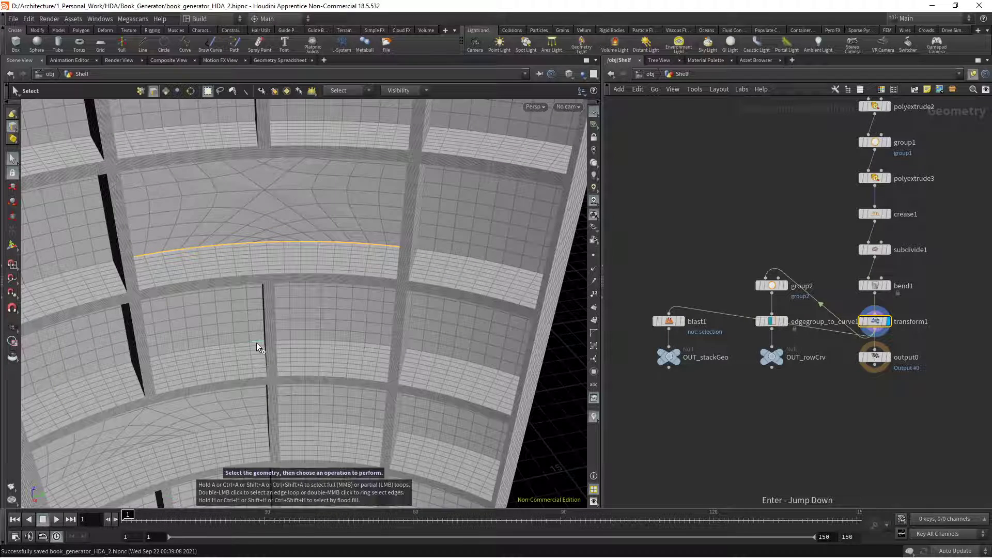
{"action": "left_click", "coordinate": [153, 355], "text": "shift"}
{"action": "key", "text": "Escape"}
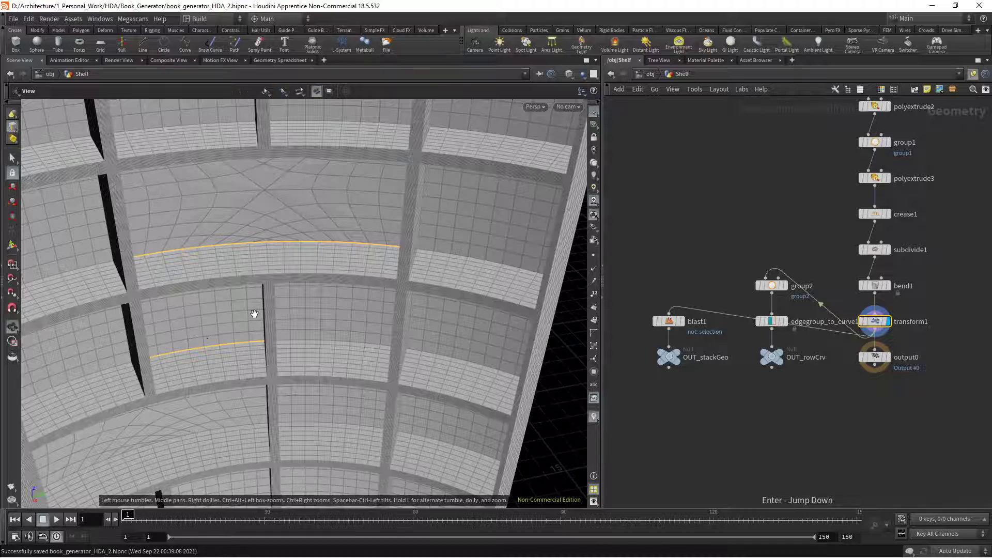
{"action": "scroll", "coordinate": [252, 312], "scroll_direction": "down", "scroll_amount": 1}
Open the Books network and enable book placement in the jw_book_generator1 parameters.
{"action": "key", "text": "u"}
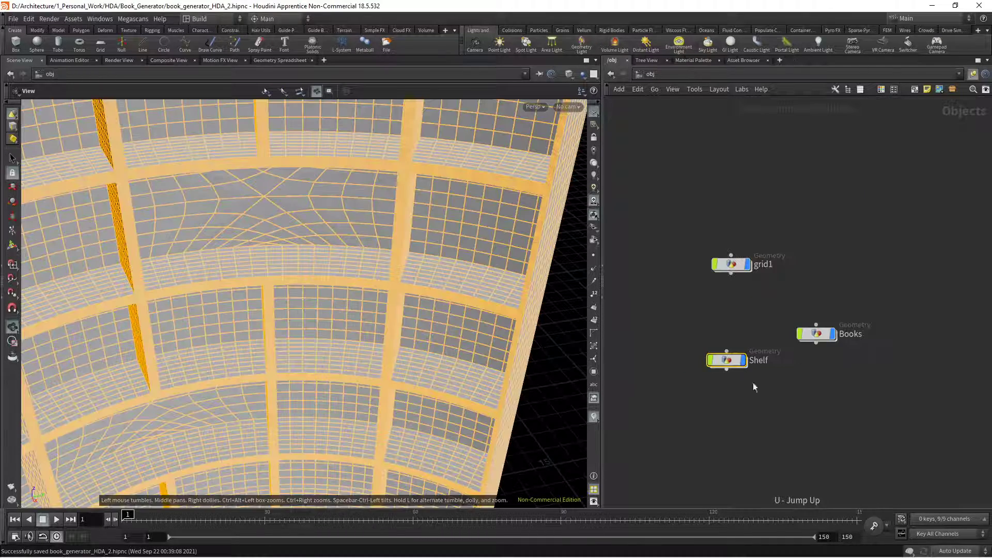
{"action": "double_click", "coordinate": [825, 335]}
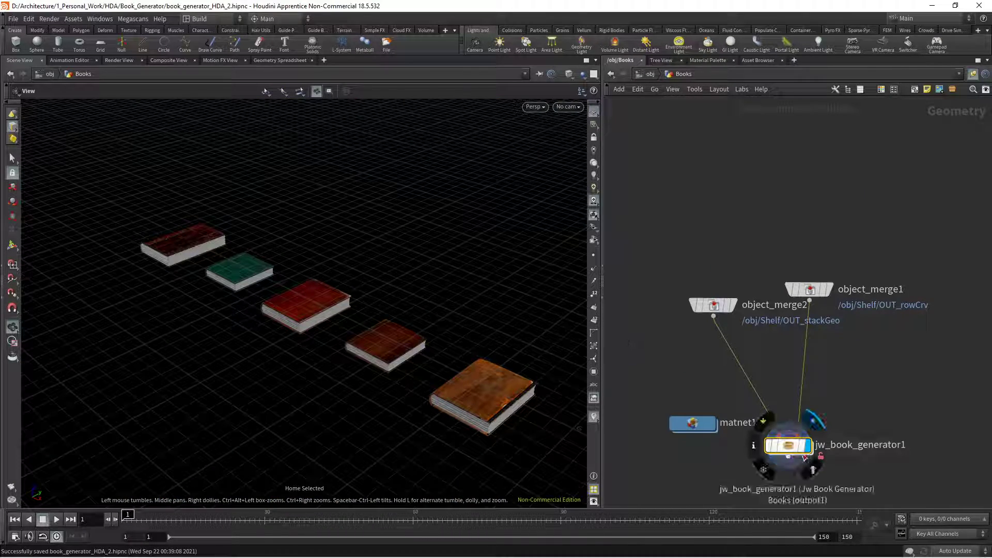
{"action": "key", "text": "p"}
{"action": "left_click", "coordinate": [801, 117]}
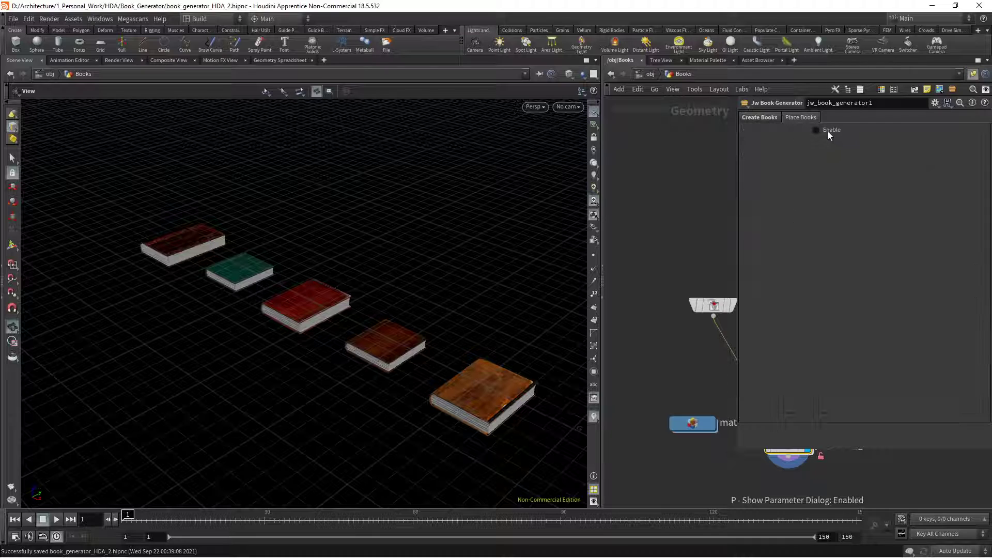
{"action": "left_click", "coordinate": [829, 132]}
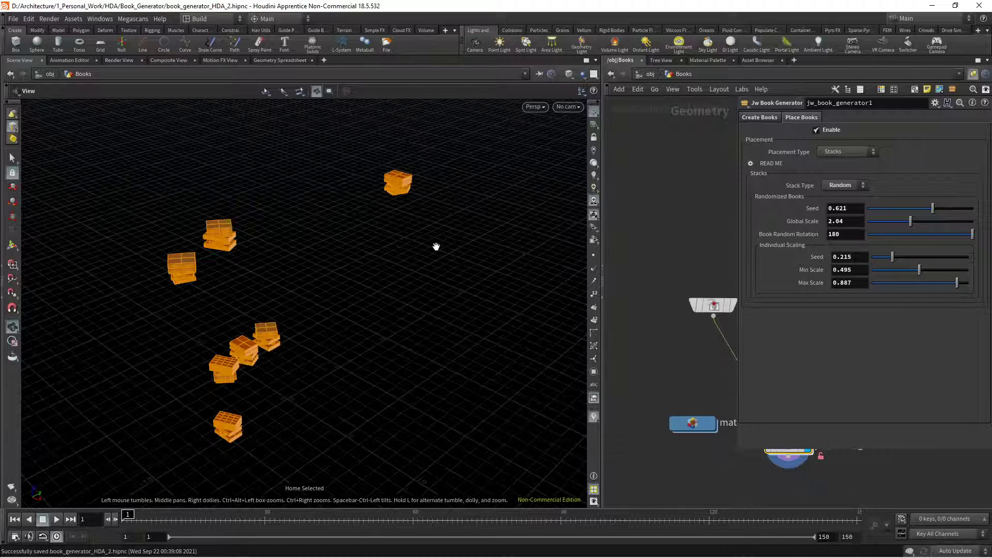
Show all objects in the viewport so the whole bookshelf is displayed around the placed book stacks.
{"action": "left_click", "coordinate": [569, 74]}
{"action": "left_click", "coordinate": [580, 72]}
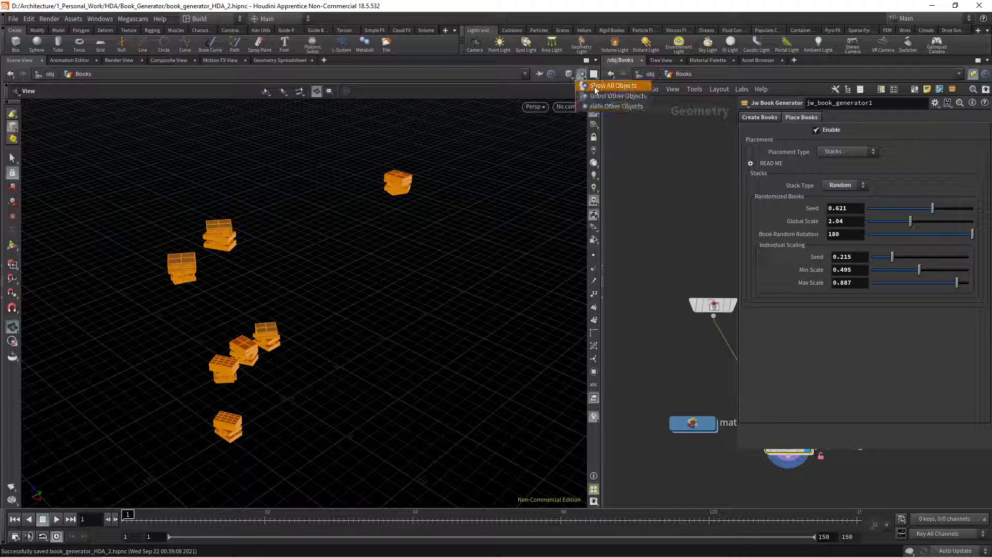
{"action": "left_click", "coordinate": [594, 86]}
{"action": "left_click_drag", "start_coordinate": [337, 244], "coordinate": [252, 249]}
{"action": "middle_click_drag", "start_coordinate": [243, 234], "coordinate": [268, 262]}
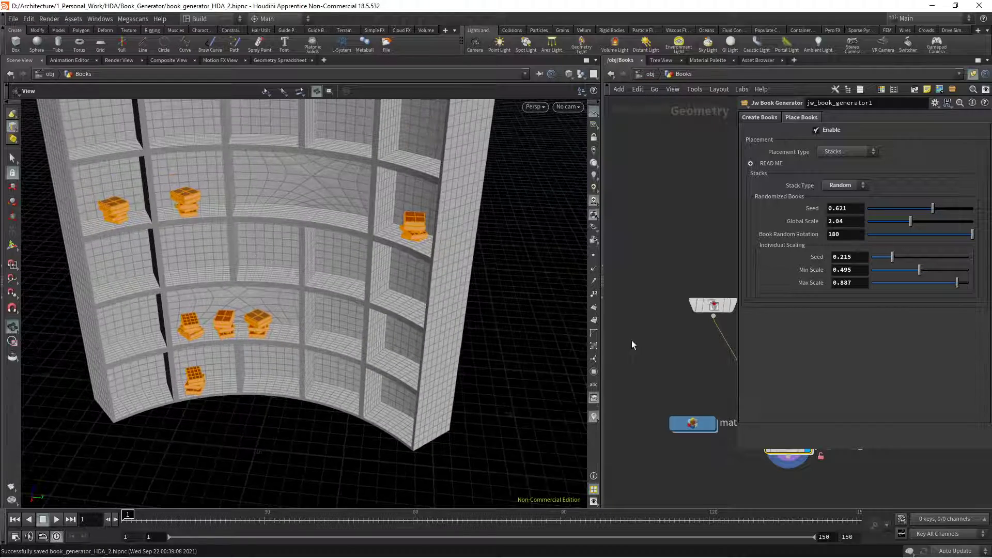
Close the node parameters, display object_merge2 and hide the other objects to view the stack placement geometry alone.
{"action": "key", "text": "p"}
{"action": "left_click", "coordinate": [734, 305]}
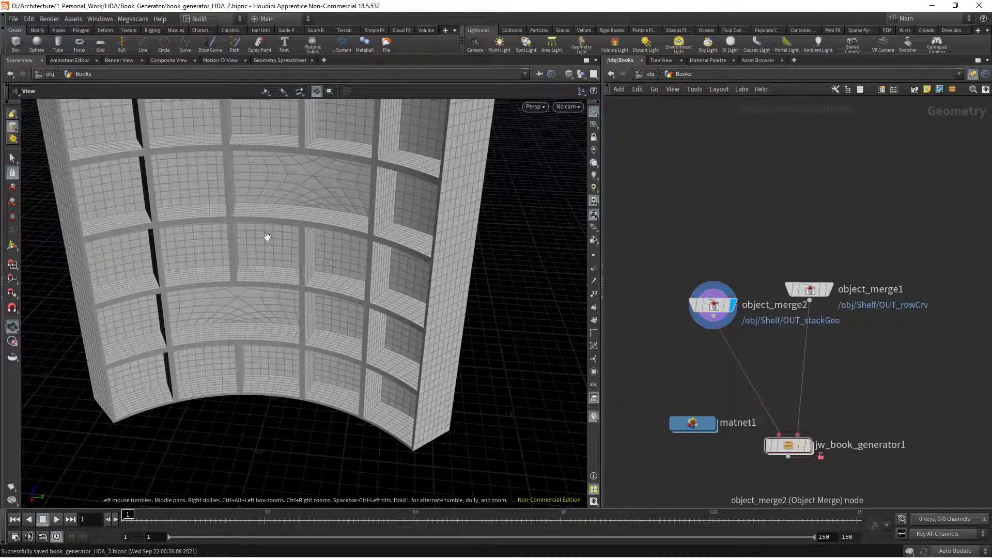
{"action": "left_click", "coordinate": [582, 75]}
{"action": "left_click", "coordinate": [592, 107]}
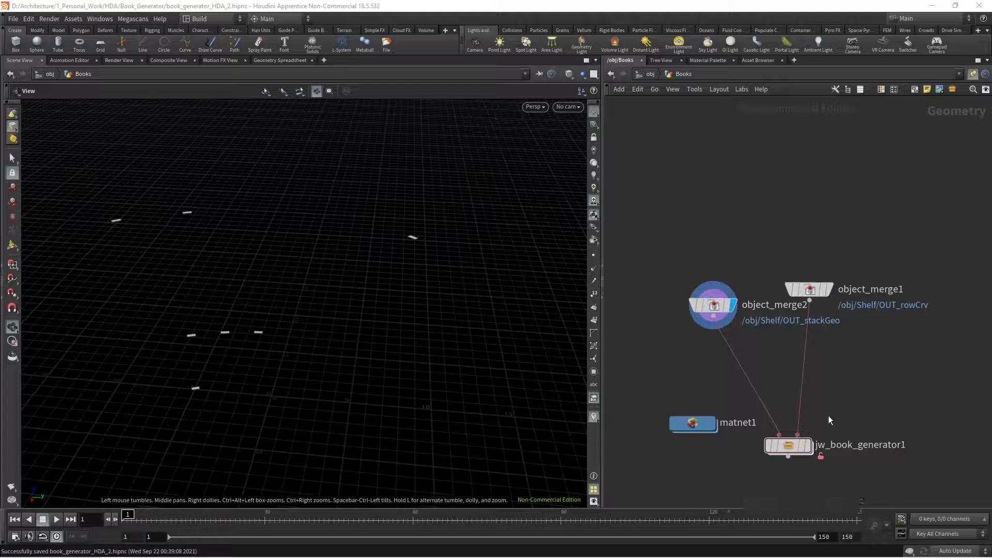
Display the jw_book_generator1 node and show all objects together with it again.
{"action": "left_click", "coordinate": [808, 447]}
{"action": "left_click", "coordinate": [582, 74]}
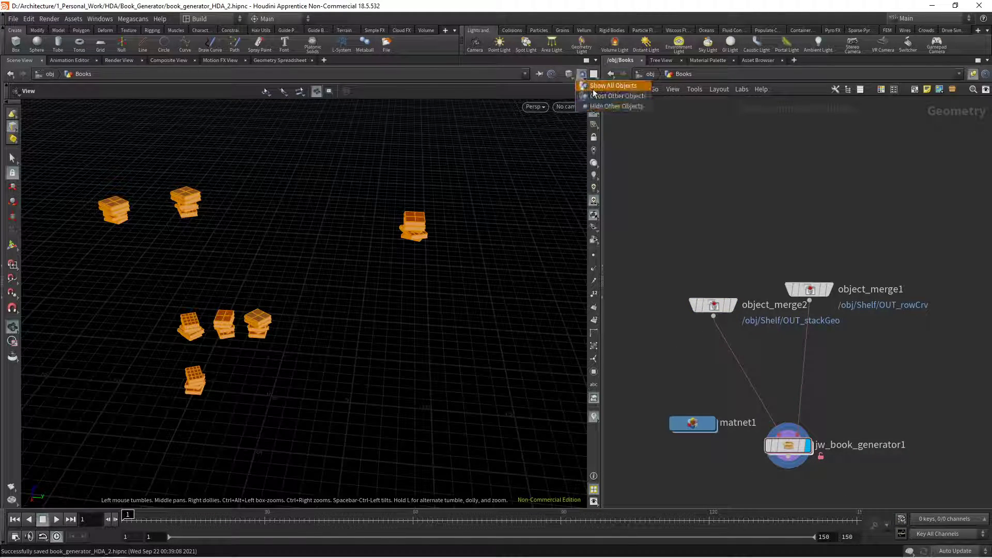
{"action": "left_click", "coordinate": [594, 106]}
Open the jw_book_generator1 parameters and set the stack type to Uniform.
{"action": "left_click", "coordinate": [791, 447]}
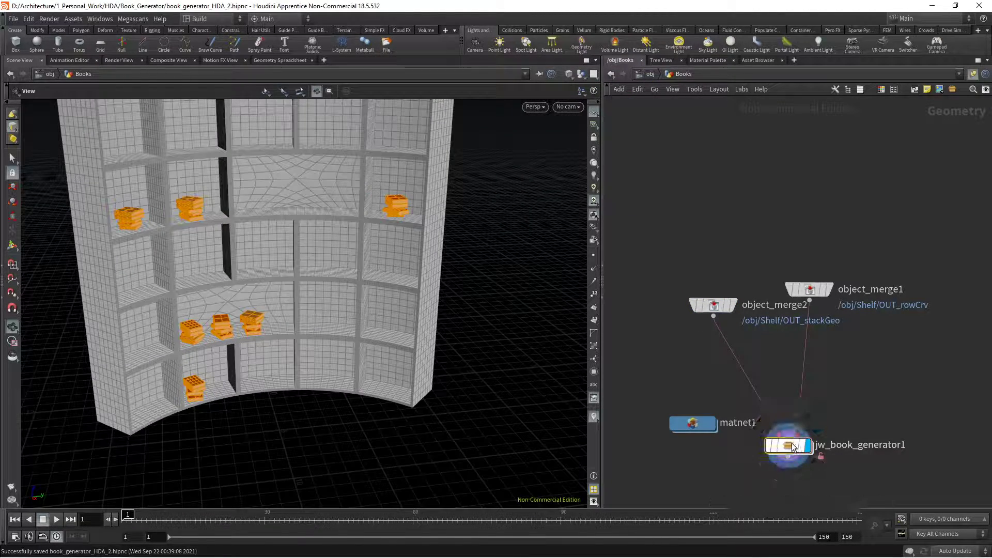
{"action": "key", "text": "p"}
{"action": "left_click", "coordinate": [835, 185]}
{"action": "left_click", "coordinate": [840, 196]}
Examine the uniform book stacks on the upper shelf up close and return to a view of the whole bookshelf.
{"action": "scroll", "coordinate": [217, 196], "scroll_direction": "up", "scroll_amount": 2}
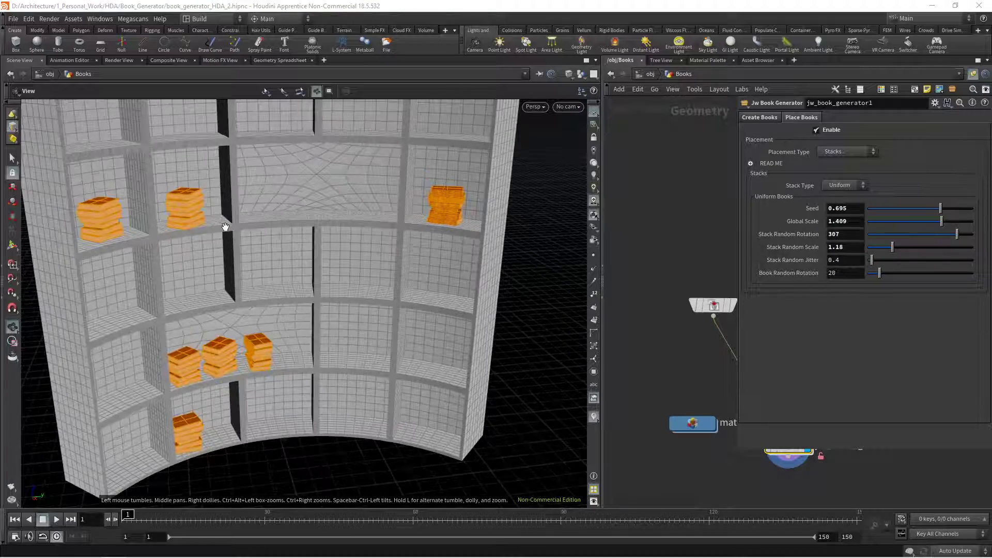
{"action": "left_click_drag", "start_coordinate": [206, 228], "coordinate": [72, 226]}
{"action": "scroll", "coordinate": [44, 227], "scroll_direction": "up", "scroll_amount": 5}
{"action": "scroll", "coordinate": [126, 248], "scroll_direction": "up", "scroll_amount": 8}
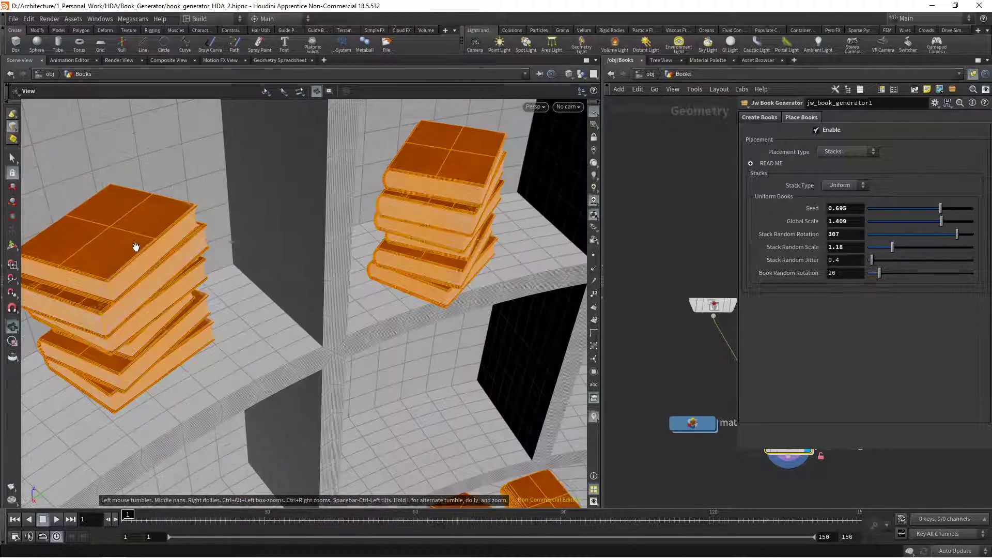
{"action": "scroll", "coordinate": [118, 242], "scroll_direction": "down", "scroll_amount": 5}
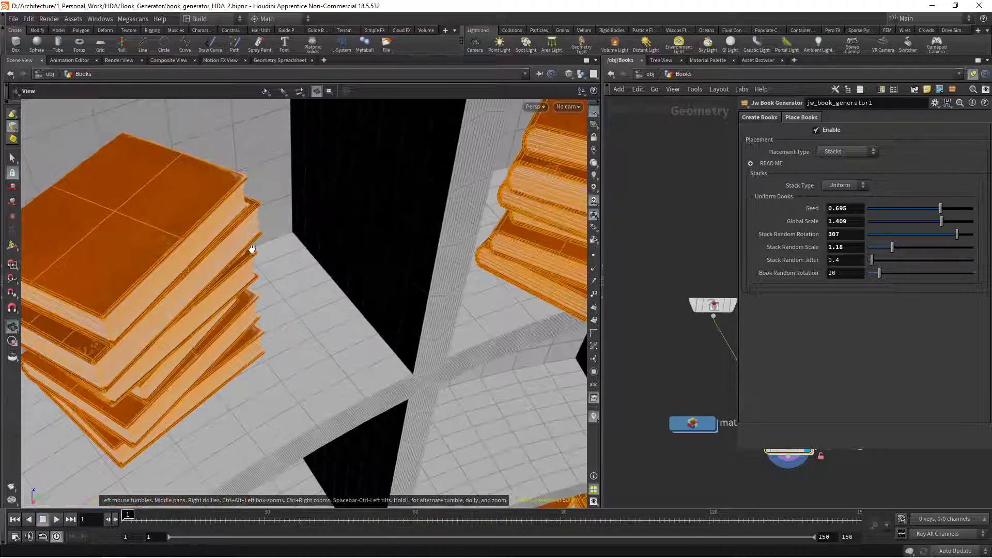
{"action": "middle_click_drag", "start_coordinate": [250, 248], "coordinate": [130, 325]}
{"action": "middle_click_drag", "start_coordinate": [339, 274], "coordinate": [230, 323]}
{"action": "key", "text": "g"}
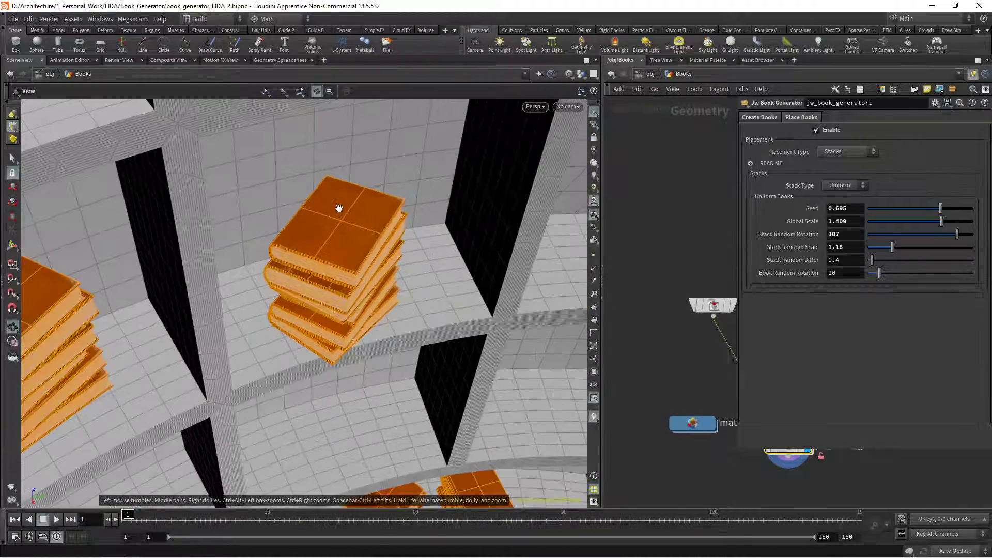
{"action": "left_click_drag", "start_coordinate": [318, 221], "coordinate": [376, 336]}
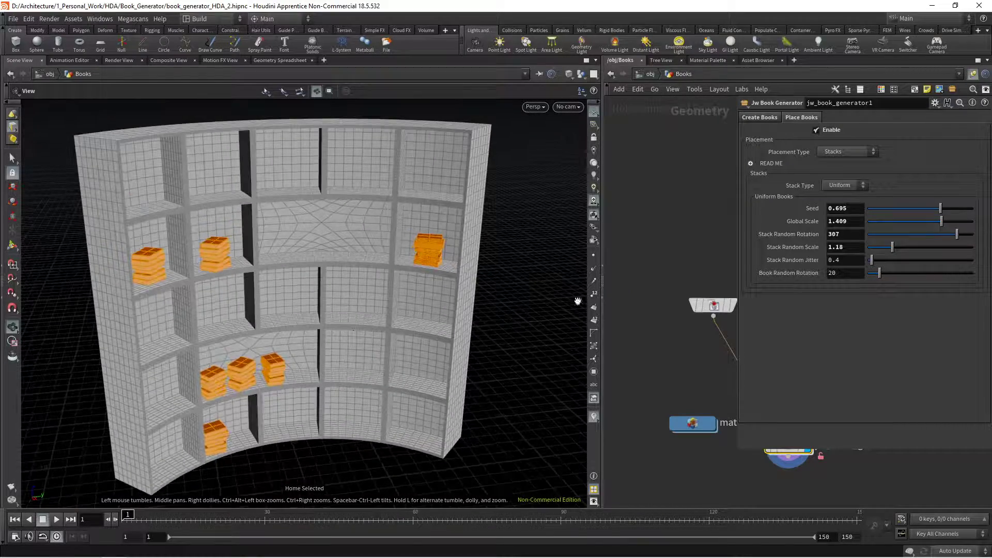
Set the uniform stacks' seed to 0.665, global scale 1.419, stack rotation 199, stack scale 1.4, jitter 0.39 and book random rotation 174.7.
{"action": "left_click_drag", "start_coordinate": [940, 236], "coordinate": [888, 241]}
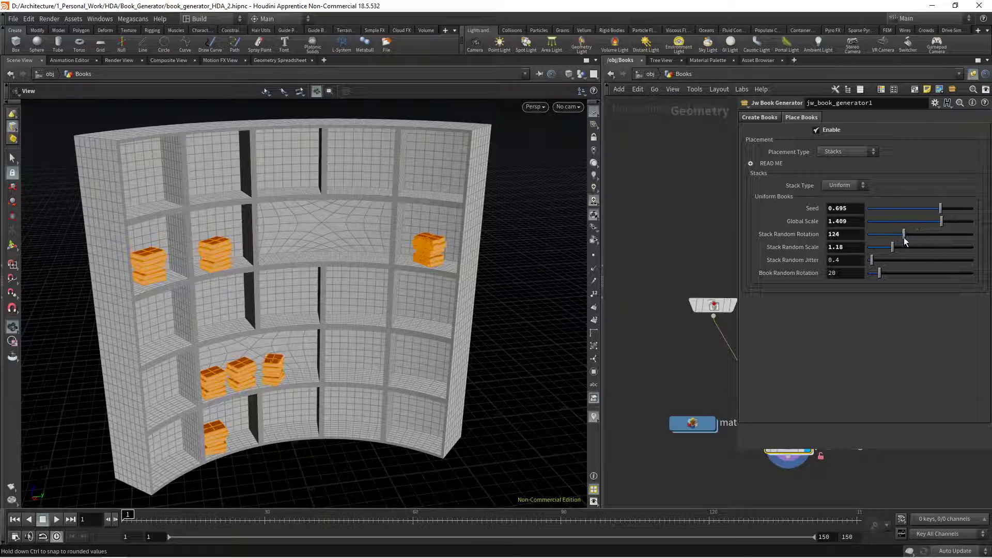
{"action": "left_click_drag", "start_coordinate": [905, 241], "coordinate": [916, 209]}
{"action": "left_click", "coordinate": [941, 221]}
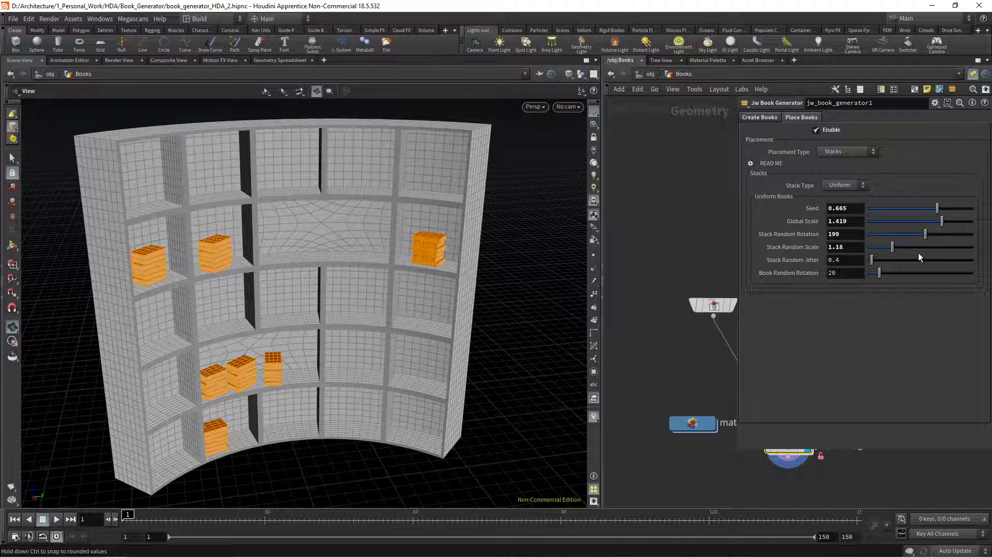
{"action": "left_click_drag", "start_coordinate": [895, 251], "coordinate": [970, 273]}
Set the stack type to Random with seed 0.493, global scale 2.36 and book random rotation 164.9.
{"action": "left_click", "coordinate": [843, 185]}
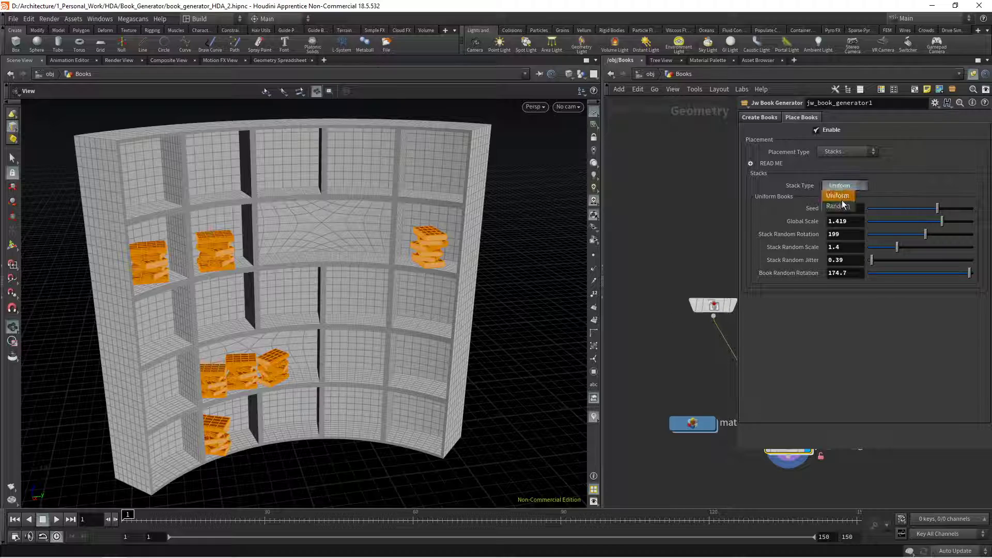
{"action": "left_click", "coordinate": [840, 204]}
{"action": "scroll", "coordinate": [253, 404], "scroll_direction": "up", "scroll_amount": 10}
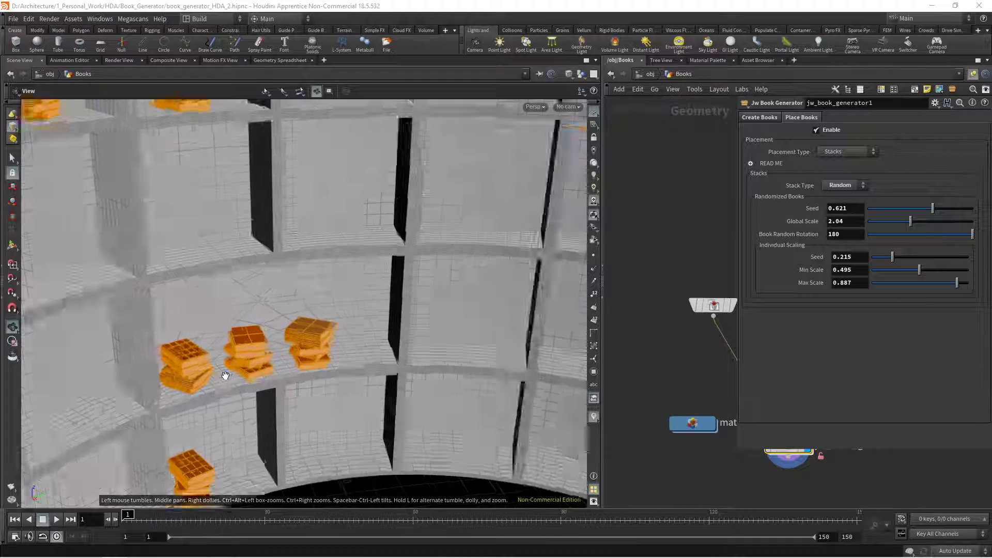
{"action": "scroll", "coordinate": [237, 367], "scroll_direction": "up", "scroll_amount": 4}
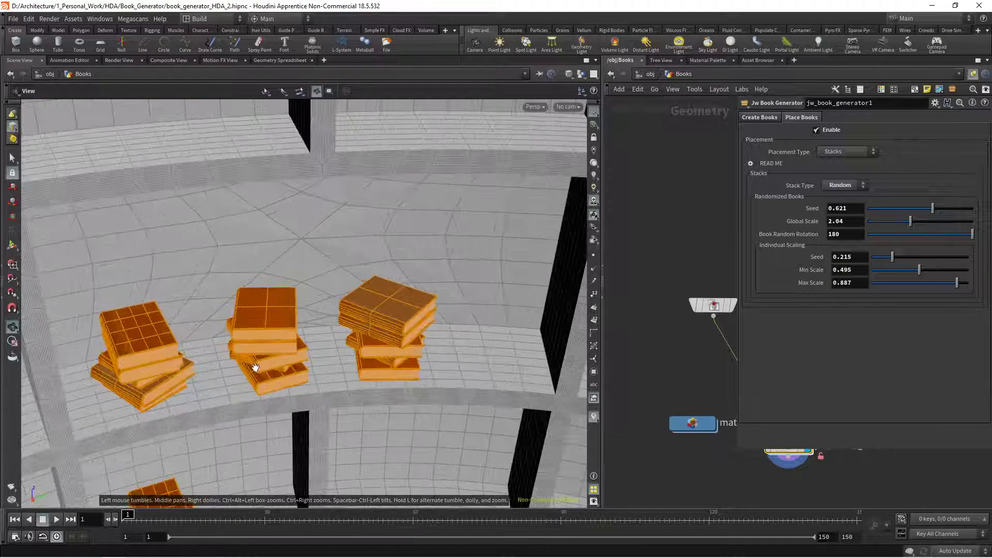
{"action": "scroll", "coordinate": [257, 368], "scroll_direction": "down", "scroll_amount": 2}
{"action": "left_click_drag", "start_coordinate": [257, 367], "coordinate": [262, 346]}
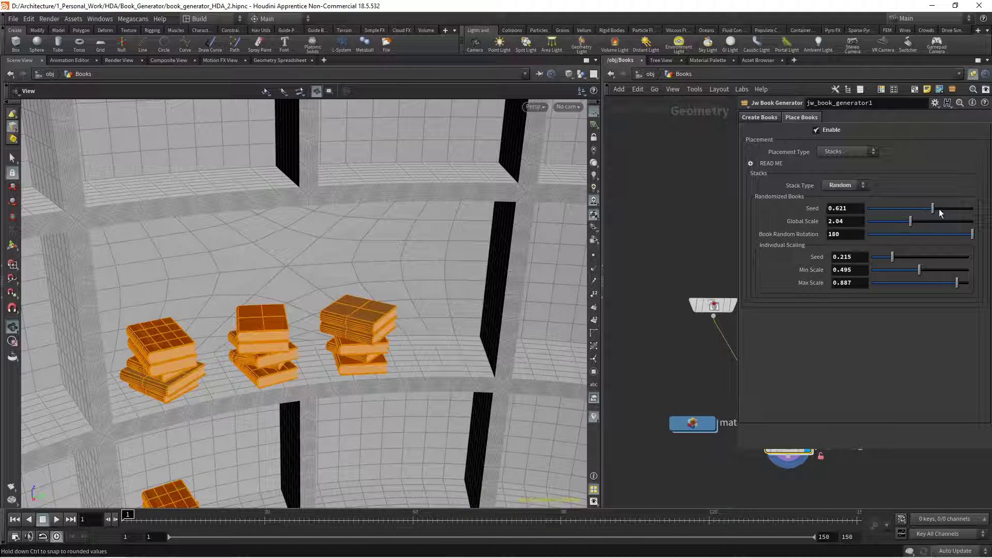
{"action": "left_click_drag", "start_coordinate": [932, 211], "coordinate": [963, 238]}
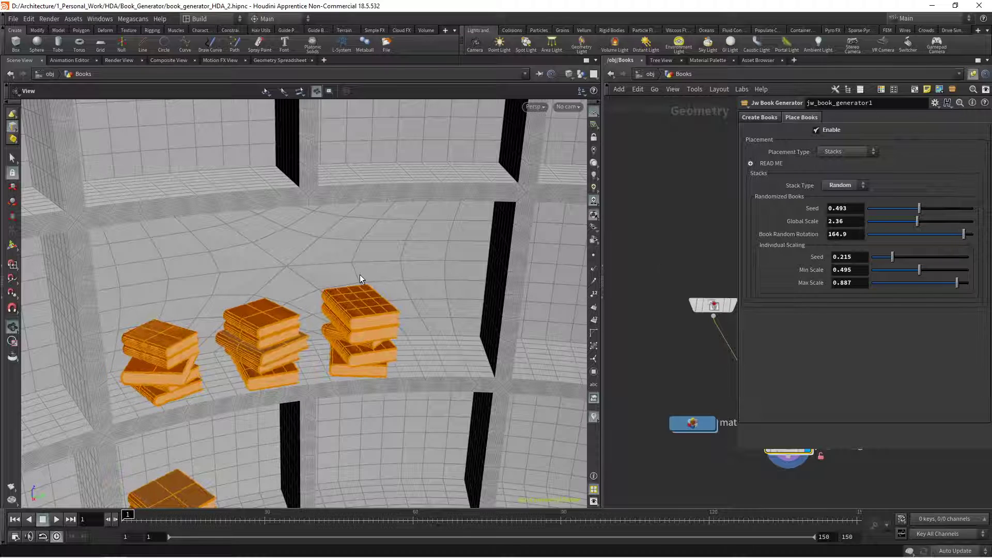
Set the random stacks' individual scaling to seed 0.5 and max scale 0.855.
{"action": "scroll", "coordinate": [359, 274], "scroll_direction": "down", "scroll_amount": 4}
{"action": "scroll", "coordinate": [360, 274], "scroll_direction": "down", "scroll_amount": 3}
{"action": "left_click_drag", "start_coordinate": [374, 269], "coordinate": [455, 274]}
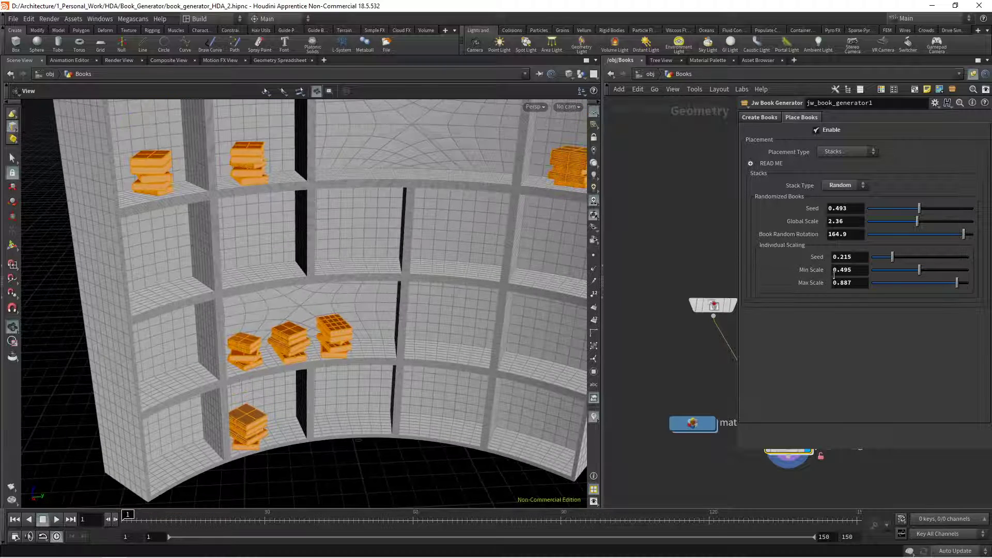
{"action": "left_click_drag", "start_coordinate": [896, 262], "coordinate": [910, 262]}
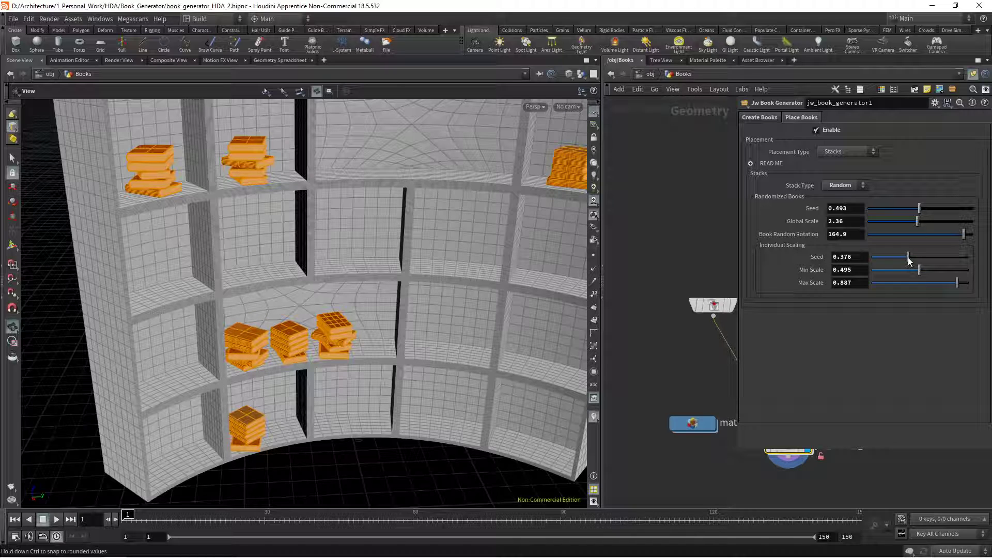
{"action": "left_click", "coordinate": [767, 119]}
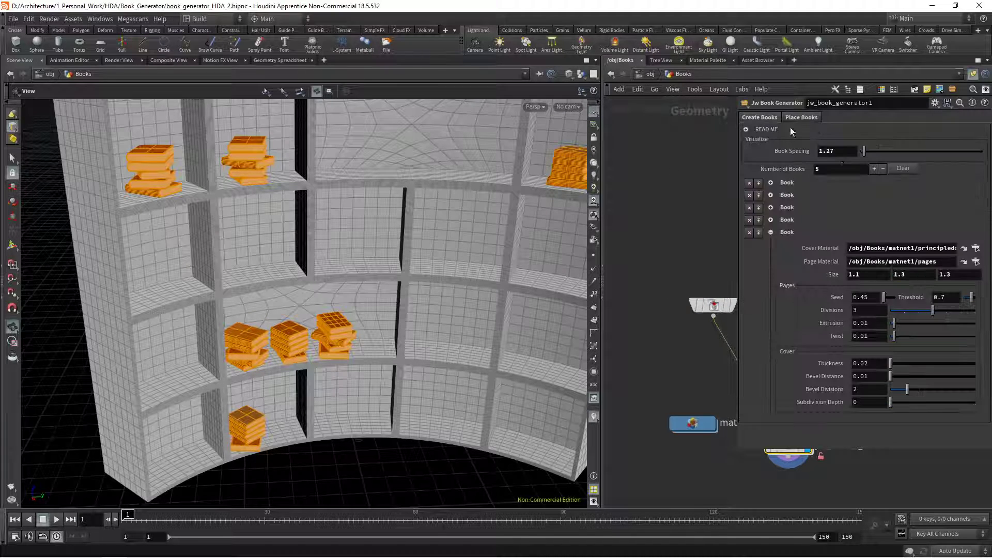
{"action": "left_click", "coordinate": [802, 118]}
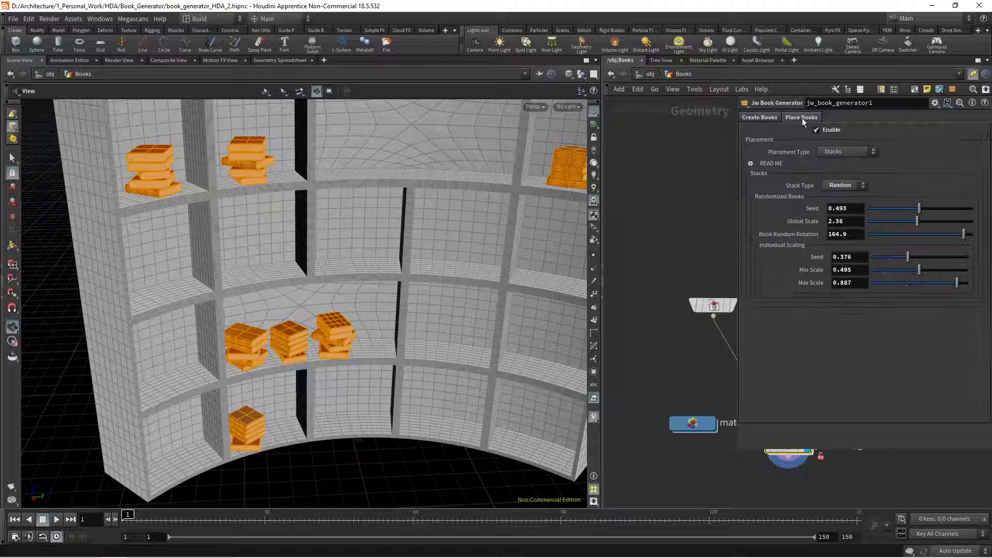
{"action": "scroll", "coordinate": [288, 365], "scroll_direction": "up", "scroll_amount": 5}
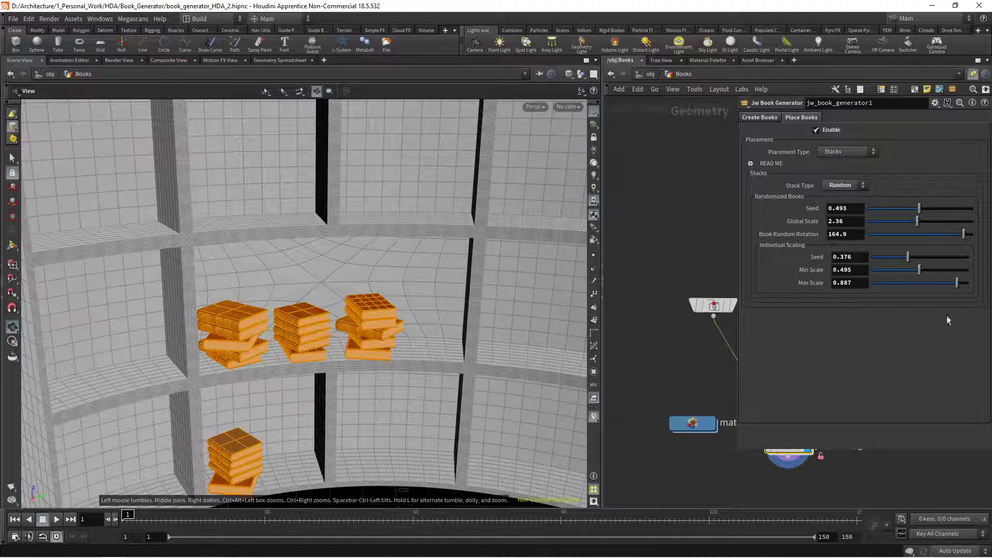
{"action": "left_click_drag", "start_coordinate": [956, 285], "coordinate": [954, 285]}
{"action": "left_click_drag", "start_coordinate": [911, 258], "coordinate": [921, 257]}
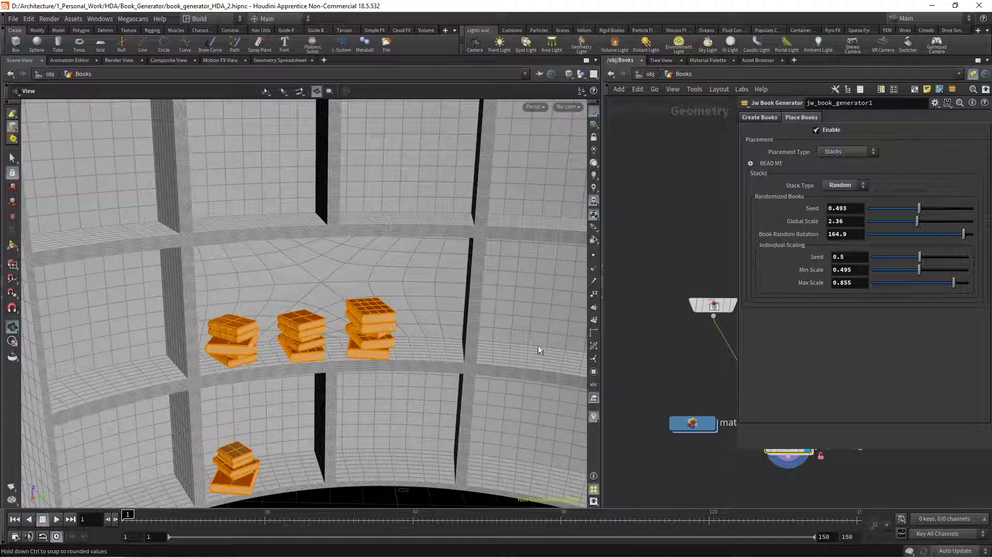
Set the placement type to Rows and bring the entire bookshelf with its book rows into view.
{"action": "scroll", "coordinate": [525, 376], "scroll_direction": "down", "scroll_amount": 4}
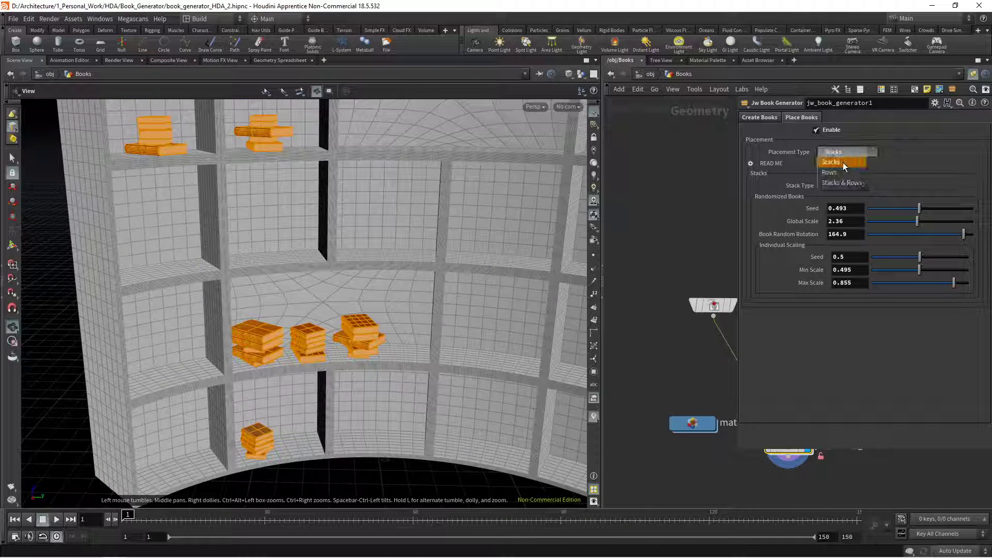
{"action": "left_click", "coordinate": [829, 172]}
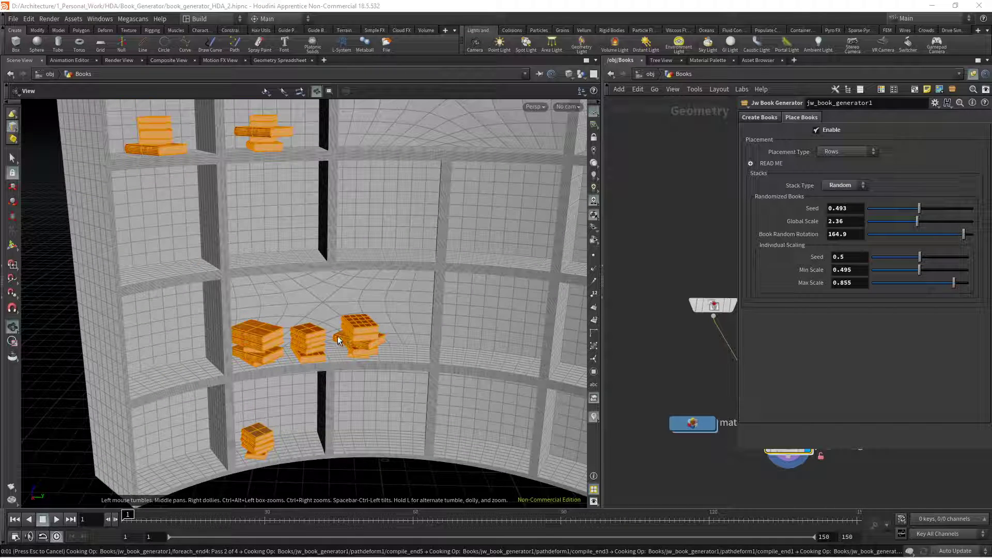
{"action": "scroll", "coordinate": [321, 337], "scroll_direction": "down", "scroll_amount": 3}
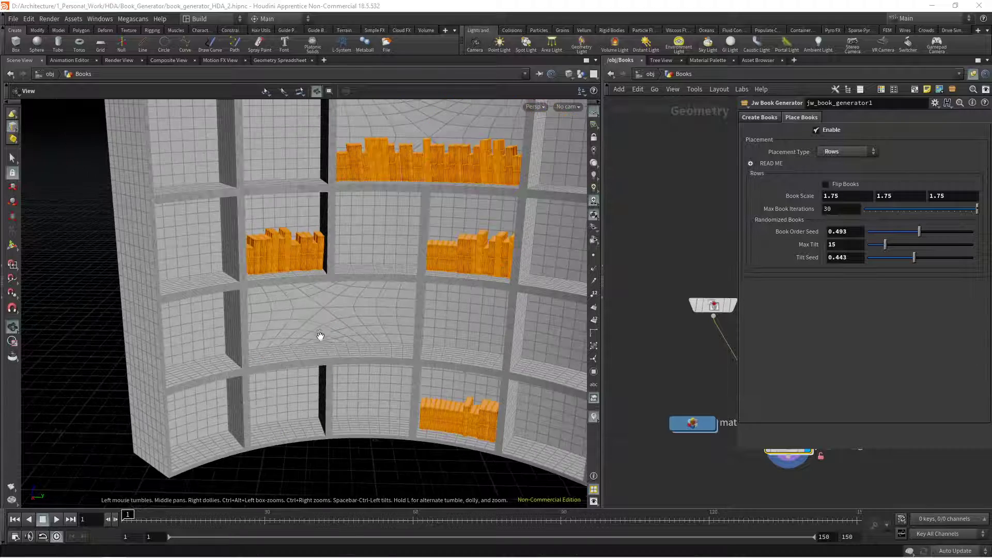
{"action": "middle_click_drag", "start_coordinate": [380, 295], "coordinate": [290, 381]}
{"action": "left_click_drag", "start_coordinate": [332, 302], "coordinate": [393, 255]}
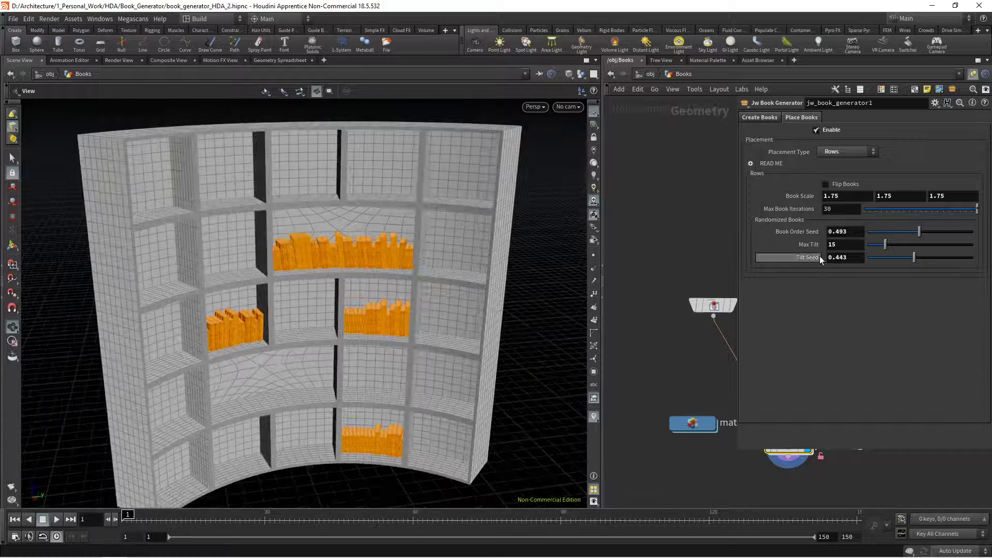
Turn Flip Books on for the rows and off again to compare the book orientation on the shelves.
{"action": "left_click", "coordinate": [839, 186]}
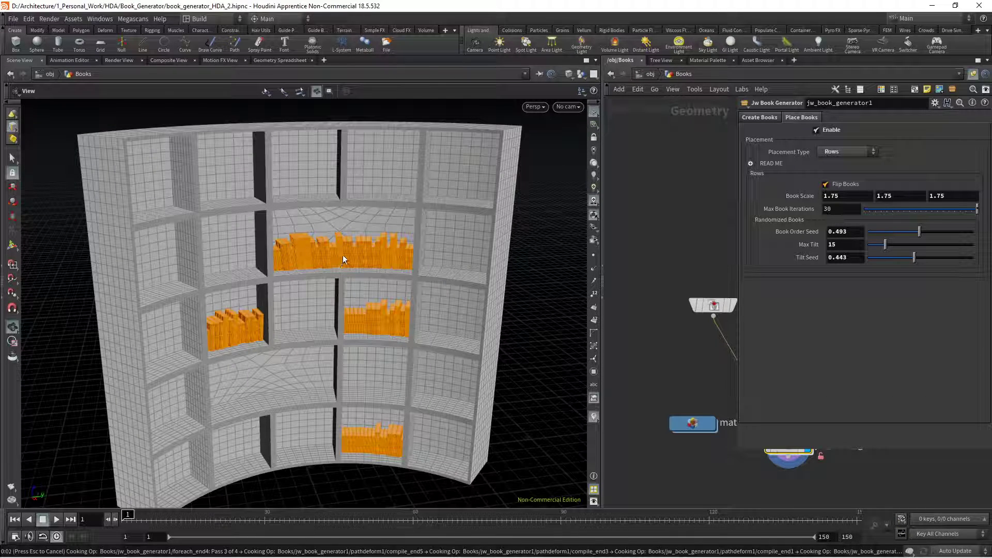
{"action": "scroll", "coordinate": [348, 269], "scroll_direction": "up", "scroll_amount": 3}
{"action": "mouse_move", "coordinate": [332, 262]}
{"action": "left_mouse_down"}
{"action": "mouse_move", "coordinate": [364, 276]}
{"action": "mouse_move", "coordinate": [290, 257]}
{"action": "mouse_move", "coordinate": [327, 260]}
{"action": "left_mouse_up"}
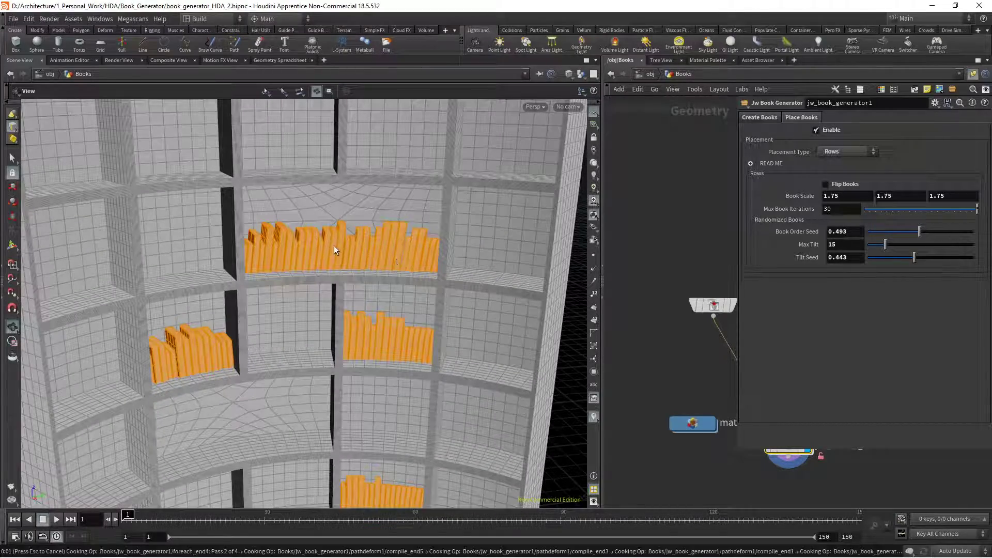
{"action": "scroll", "coordinate": [357, 249], "scroll_direction": "down", "scroll_amount": 4}
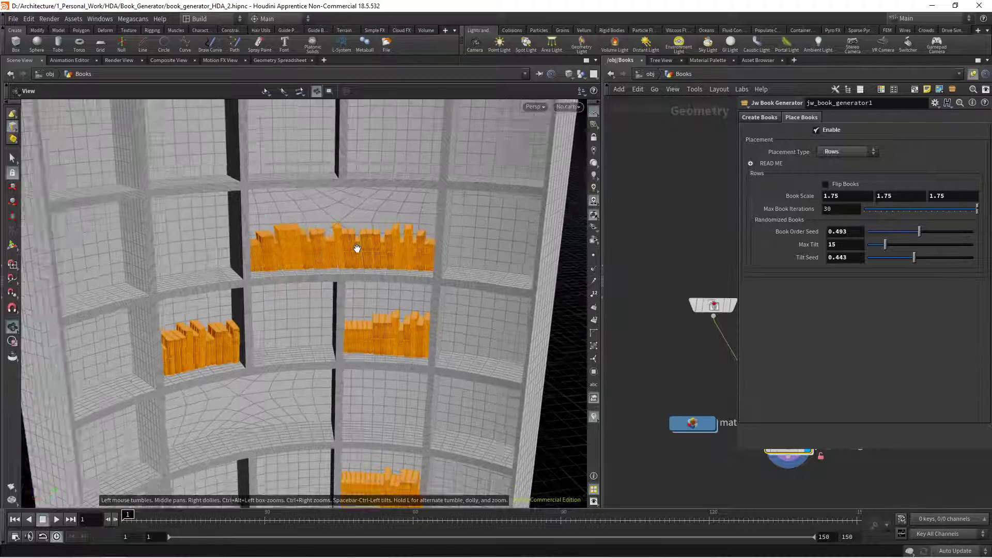
{"action": "left_click_drag", "start_coordinate": [357, 248], "coordinate": [384, 254]}
{"action": "scroll", "coordinate": [360, 253], "scroll_direction": "up", "scroll_amount": 3}
{"action": "scroll", "coordinate": [379, 252], "scroll_direction": "up", "scroll_amount": 3}
{"action": "scroll", "coordinate": [383, 255], "scroll_direction": "down", "scroll_amount": 3}
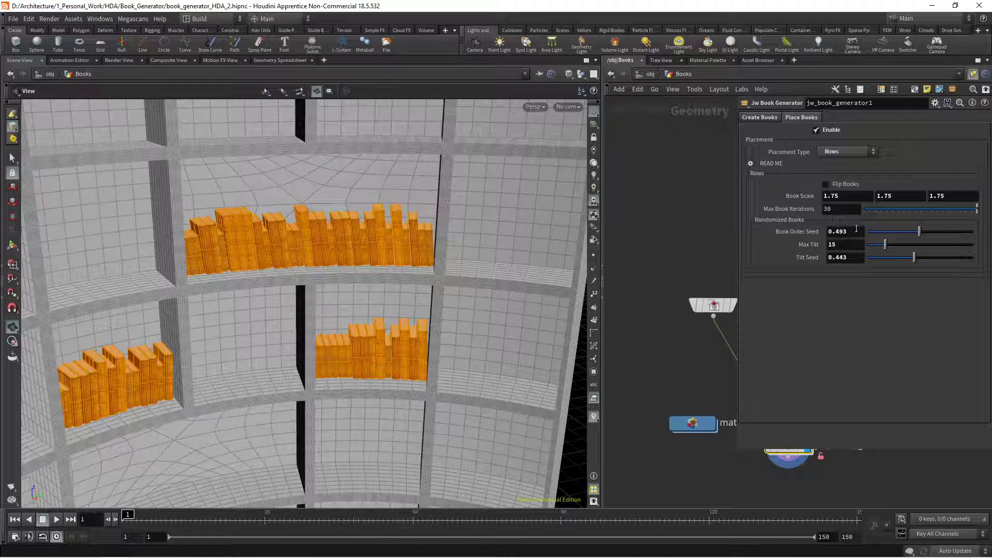
Set the book order seed of the rows to 0.69 and check the new arrangement across the bookshelf.
{"action": "left_click_drag", "start_coordinate": [930, 232], "coordinate": [941, 232]}
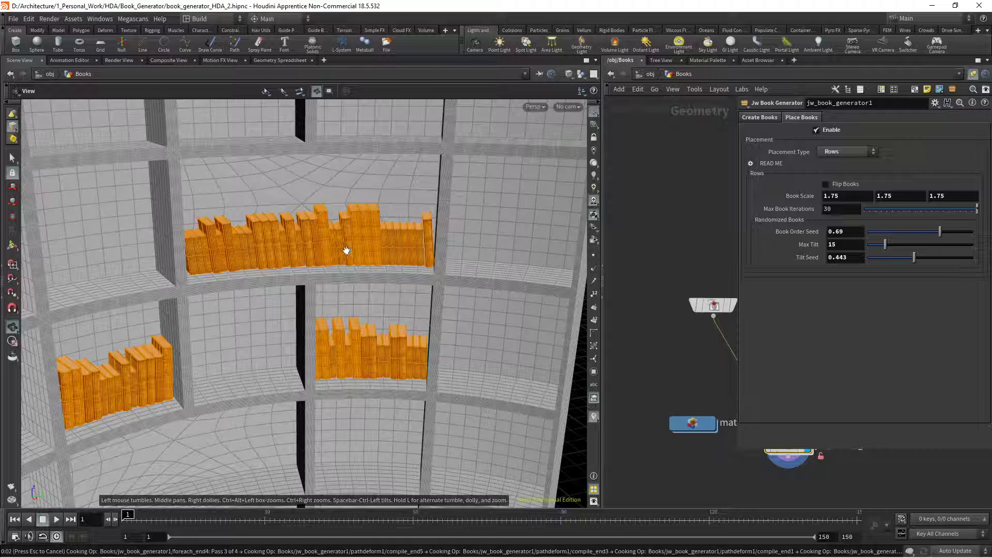
{"action": "scroll", "coordinate": [348, 266], "scroll_direction": "down", "scroll_amount": 10}
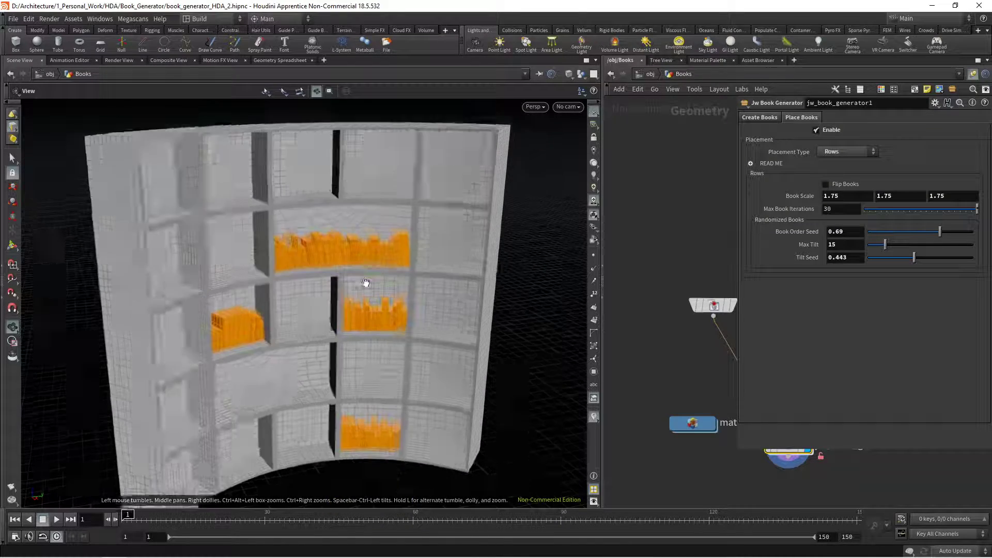
{"action": "scroll", "coordinate": [366, 282], "scroll_direction": "up", "scroll_amount": 10}
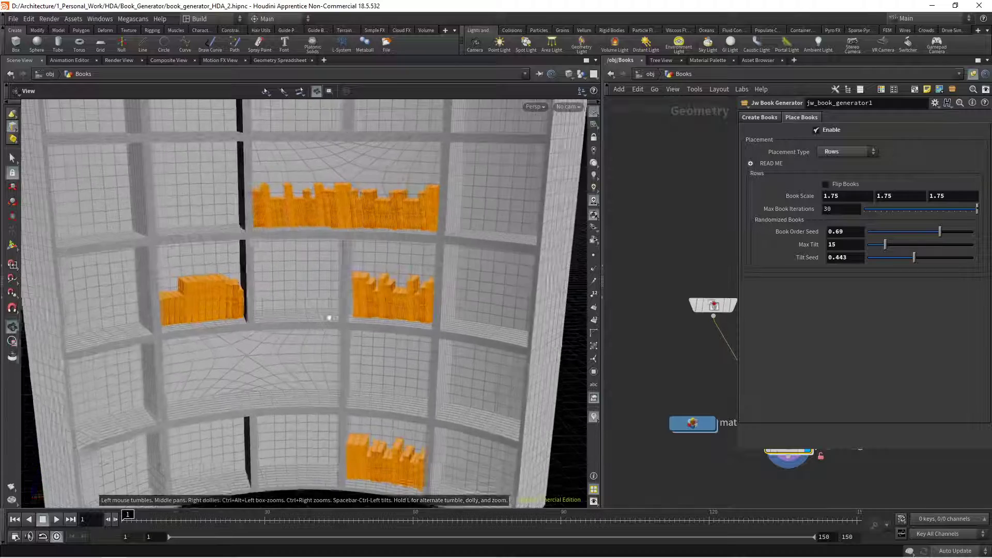
Set the rows' max tilt to 90 and the tilt seed to 0.606.
{"action": "left_click_drag", "start_coordinate": [329, 318], "coordinate": [339, 326]}
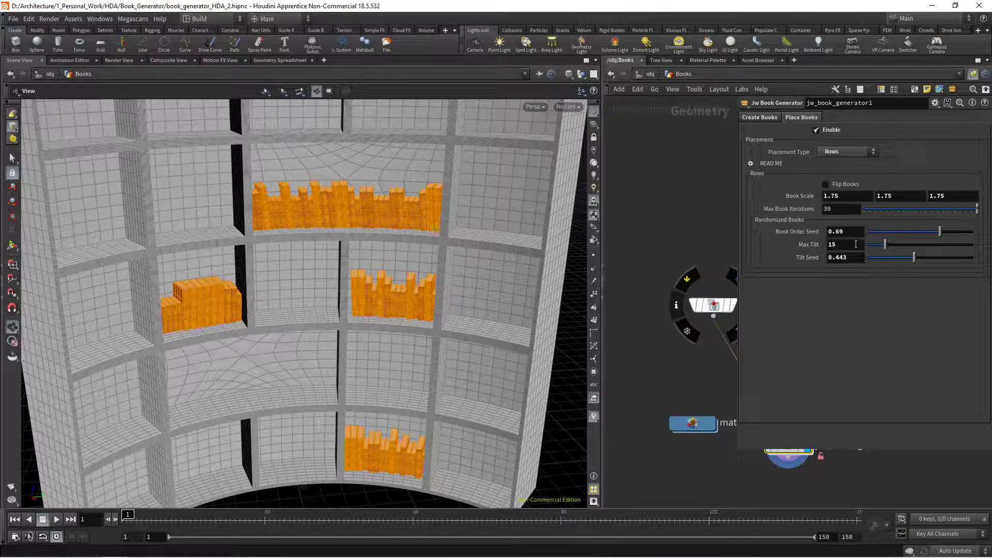
{"action": "left_click_drag", "start_coordinate": [847, 245], "coordinate": [795, 244]}
{"action": "type", "text": "90"}
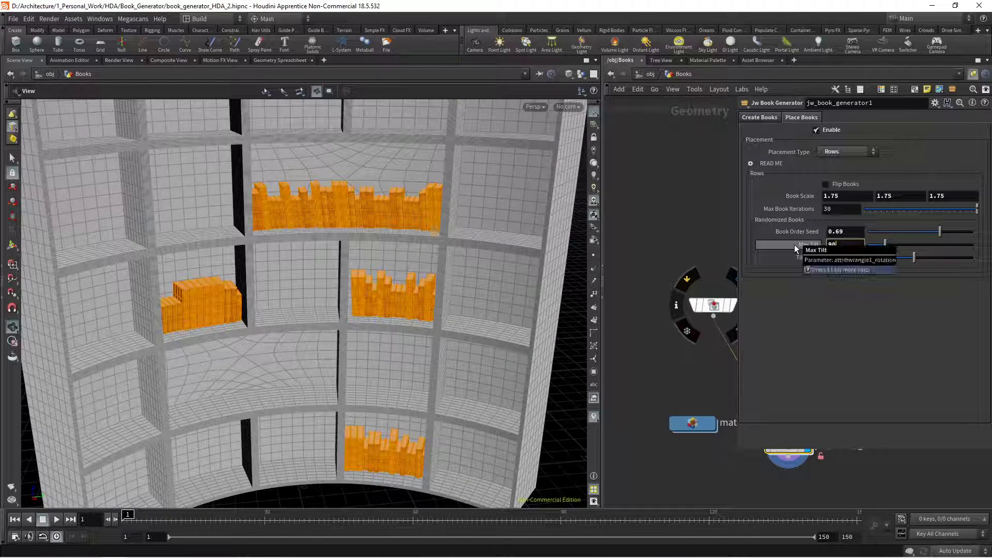
{"action": "key", "text": "Return"}
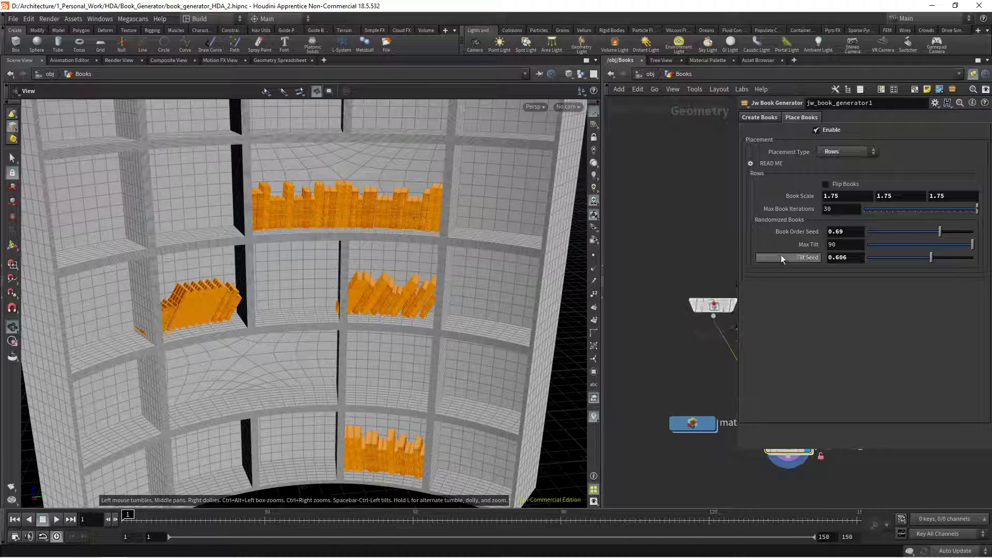
Set the rows' max tilt to 15 and check how the books lean across the bookshelf.
{"action": "left_click_drag", "start_coordinate": [843, 244], "coordinate": [773, 247]}
{"action": "type", "text": "15"}
{"action": "key", "text": "Return"}
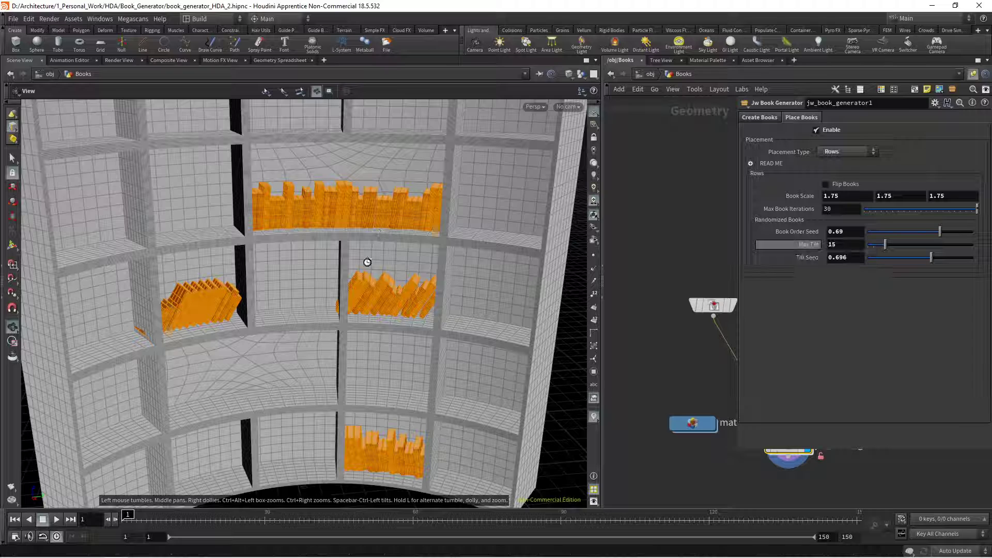
{"action": "left_click_drag", "start_coordinate": [360, 246], "coordinate": [440, 284]}
Set the placement type to Stacks & Rows and inspect the combined book arrangement across the entire bookshelf.
{"action": "left_click", "coordinate": [846, 155]}
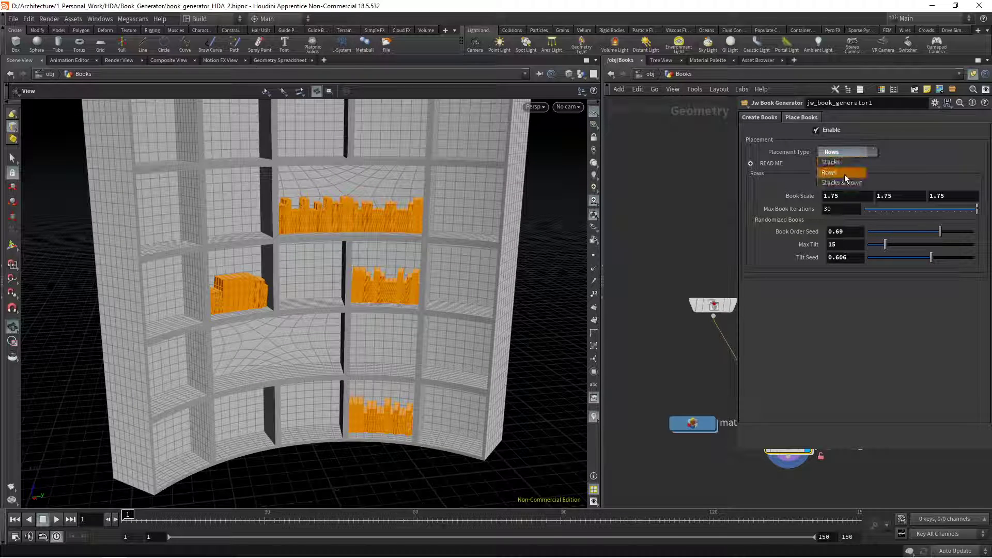
{"action": "left_click", "coordinate": [845, 175]}
{"action": "scroll", "coordinate": [330, 283], "scroll_direction": "down", "scroll_amount": 3}
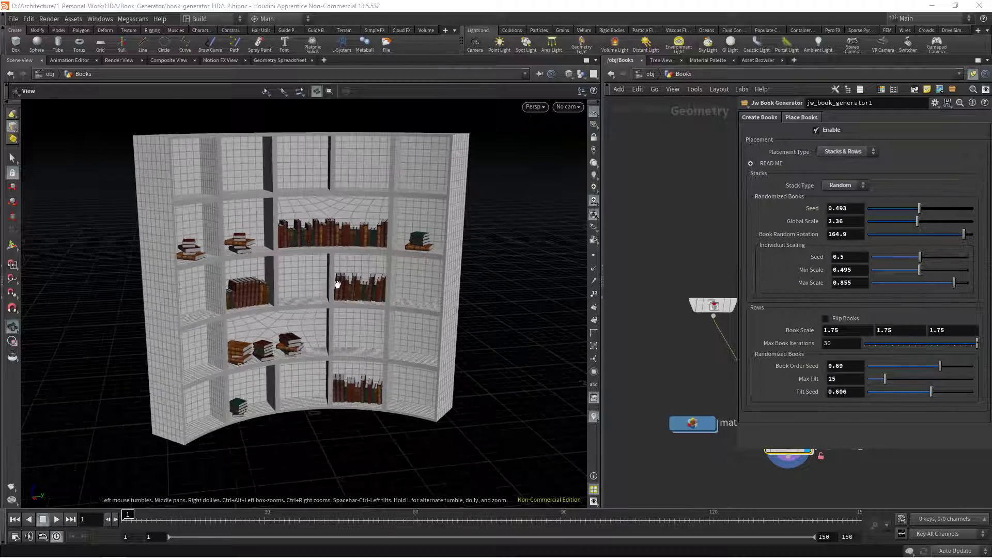
{"action": "left_click_drag", "start_coordinate": [336, 281], "coordinate": [334, 249]}
{"action": "scroll", "coordinate": [337, 296], "scroll_direction": "up", "scroll_amount": 3}
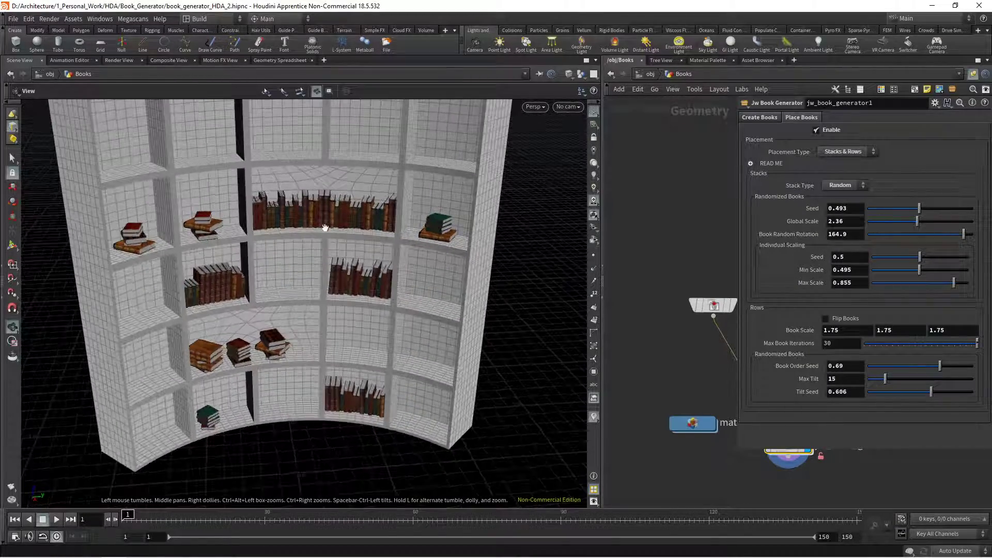
{"action": "middle_click_drag", "start_coordinate": [351, 243], "coordinate": [362, 287]}
{"action": "left_click_drag", "start_coordinate": [348, 297], "coordinate": [346, 281]}
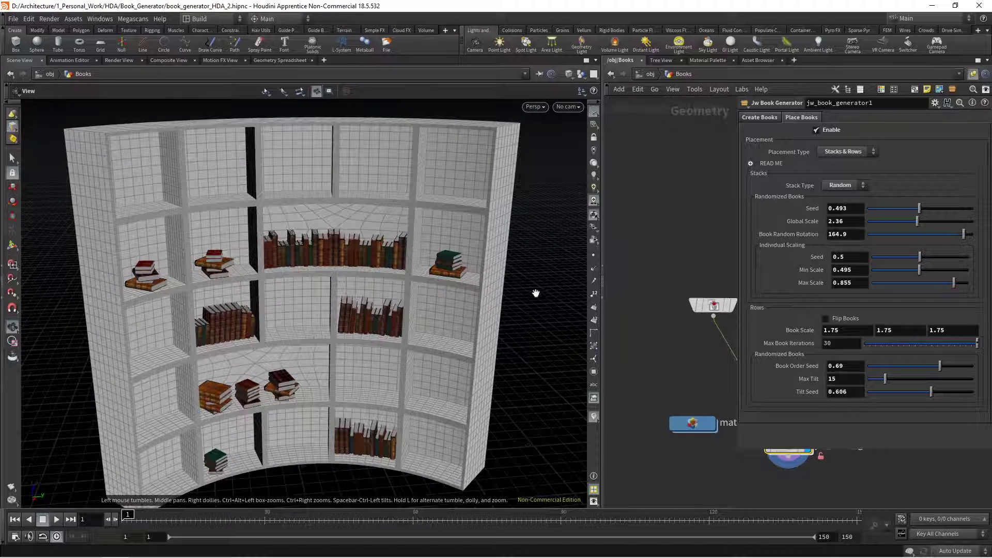
{"action": "mouse_move", "coordinate": [713, 306]}
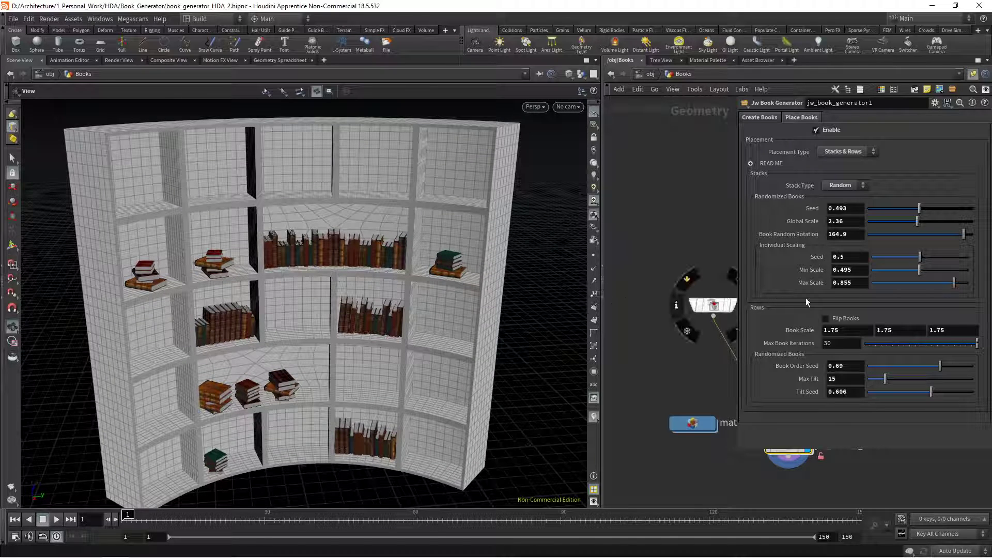